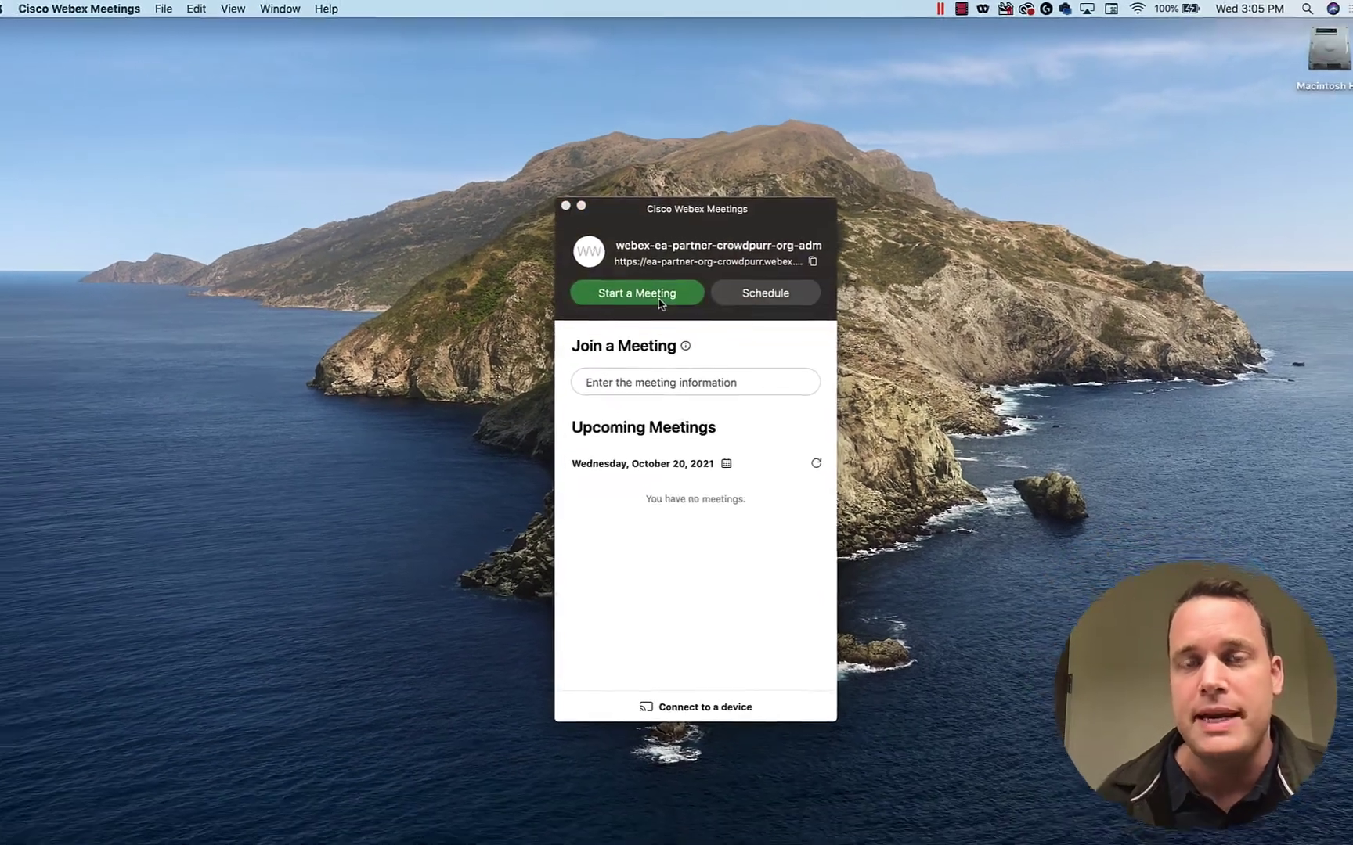
# - Start an instant Webex meeting and enter it from the video preview
pyautogui.click(659, 301)
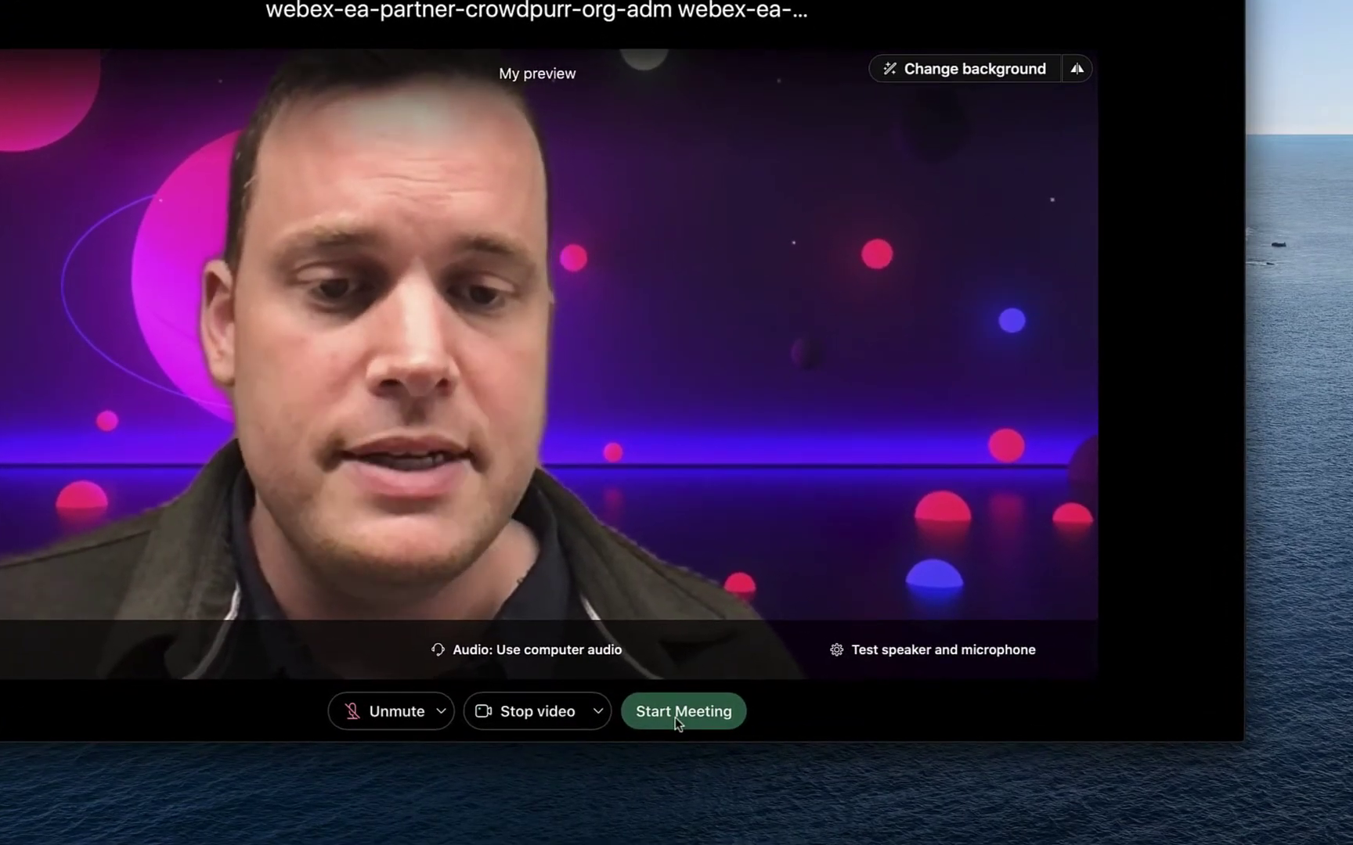
pyautogui.click(676, 718)
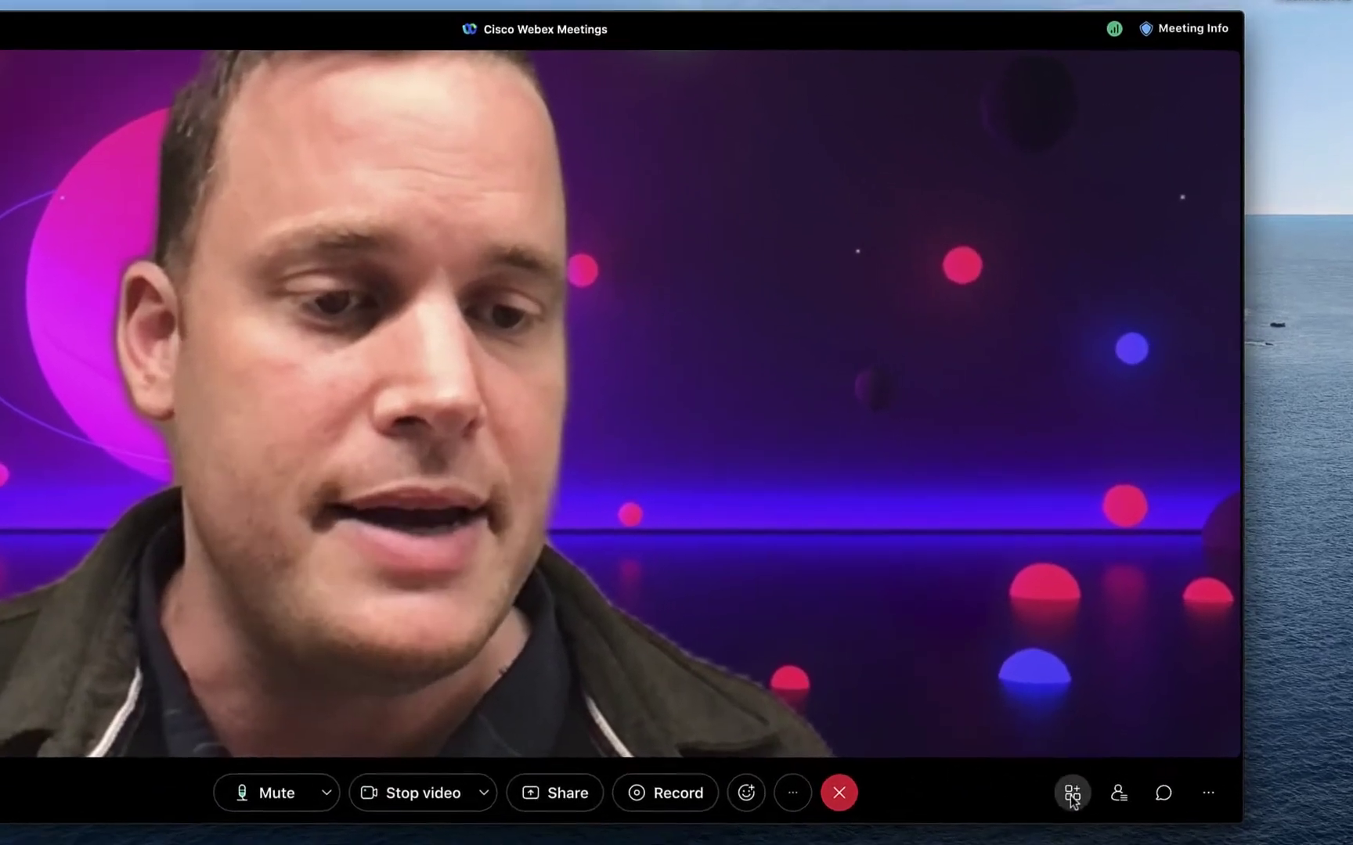
# - Launch the Crowdpurr app from the meeting's Apps list
pyautogui.click(1072, 794)
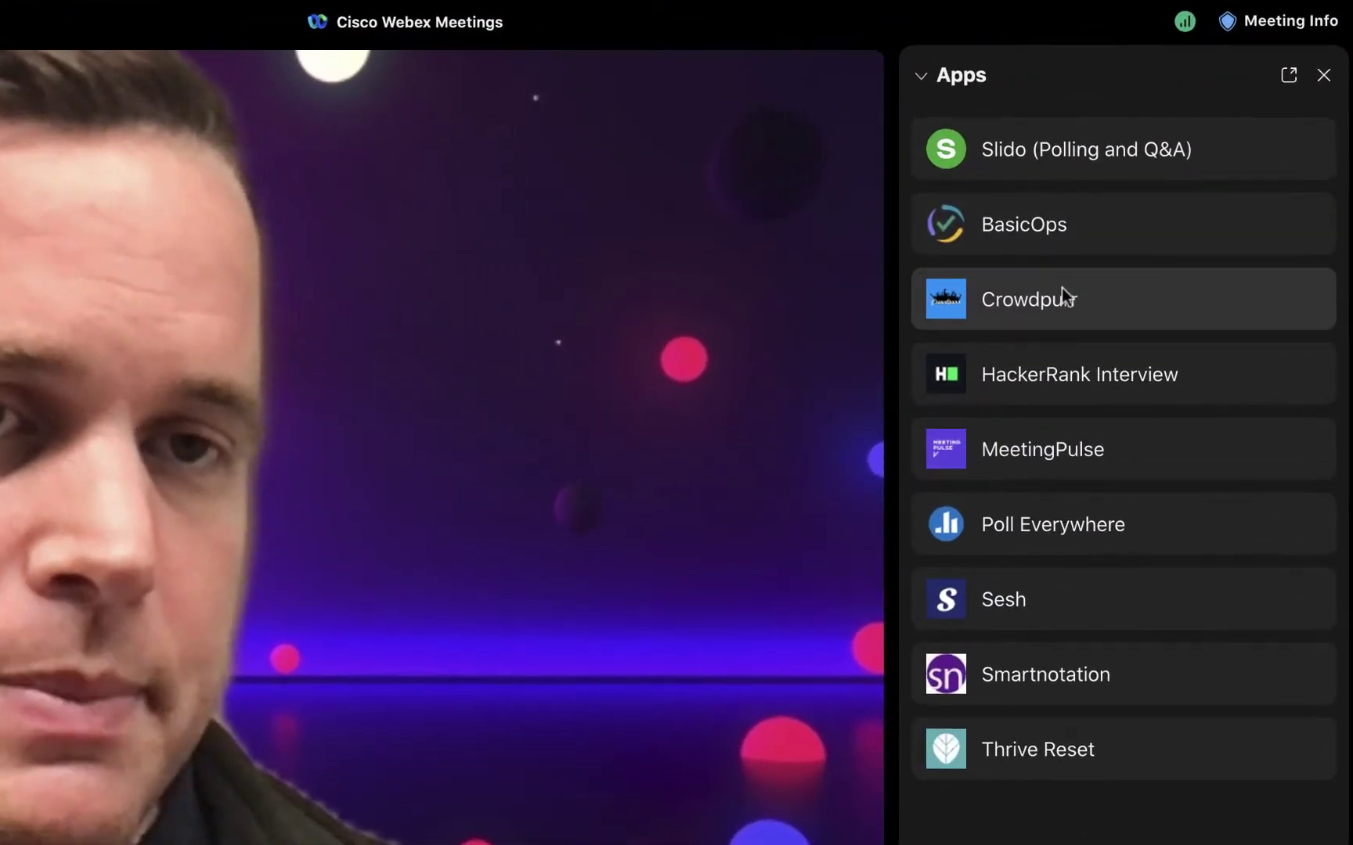
pyautogui.click(1061, 287)
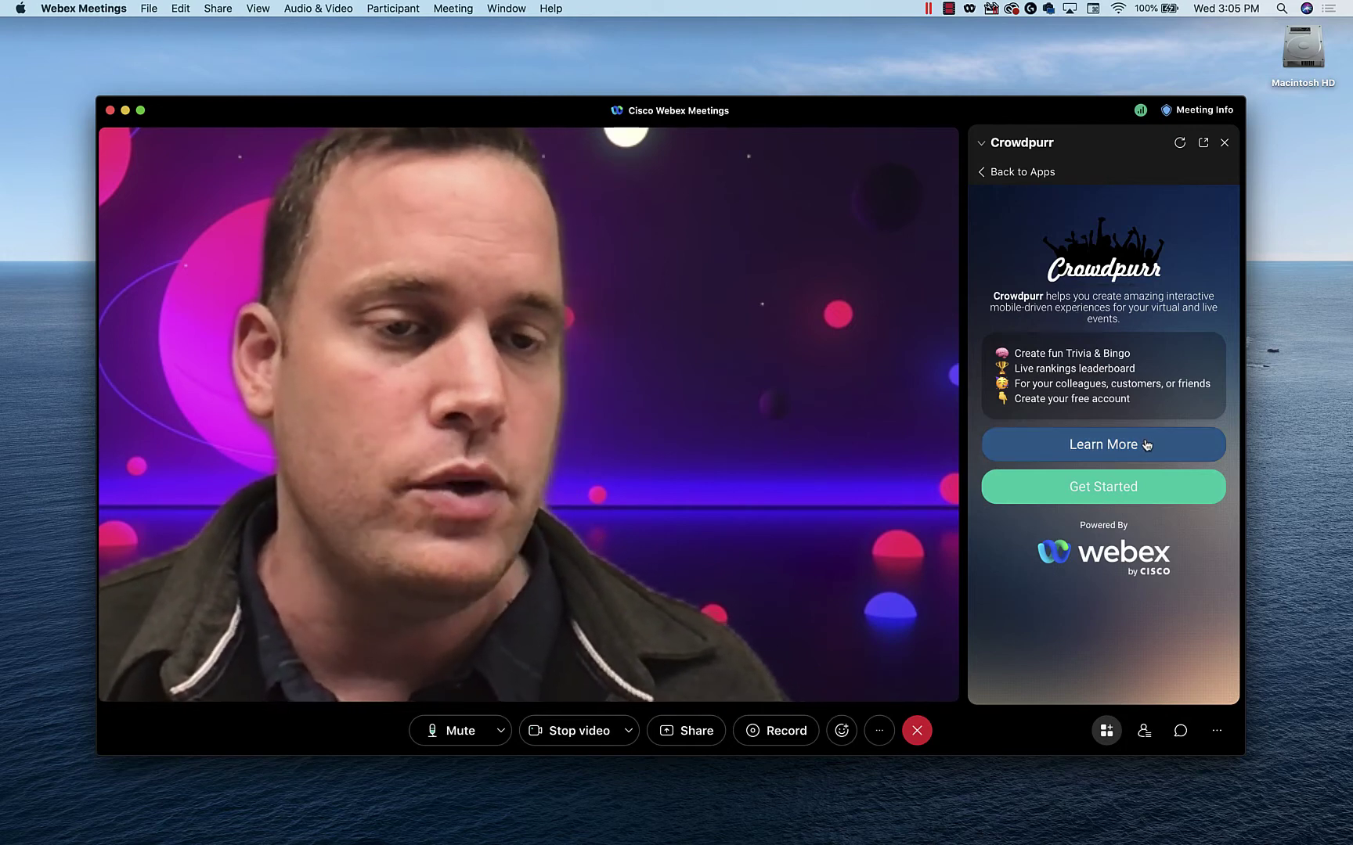
# - Sign up for a new Crowdpurr account through the Get Started form
pyautogui.click(1153, 479)
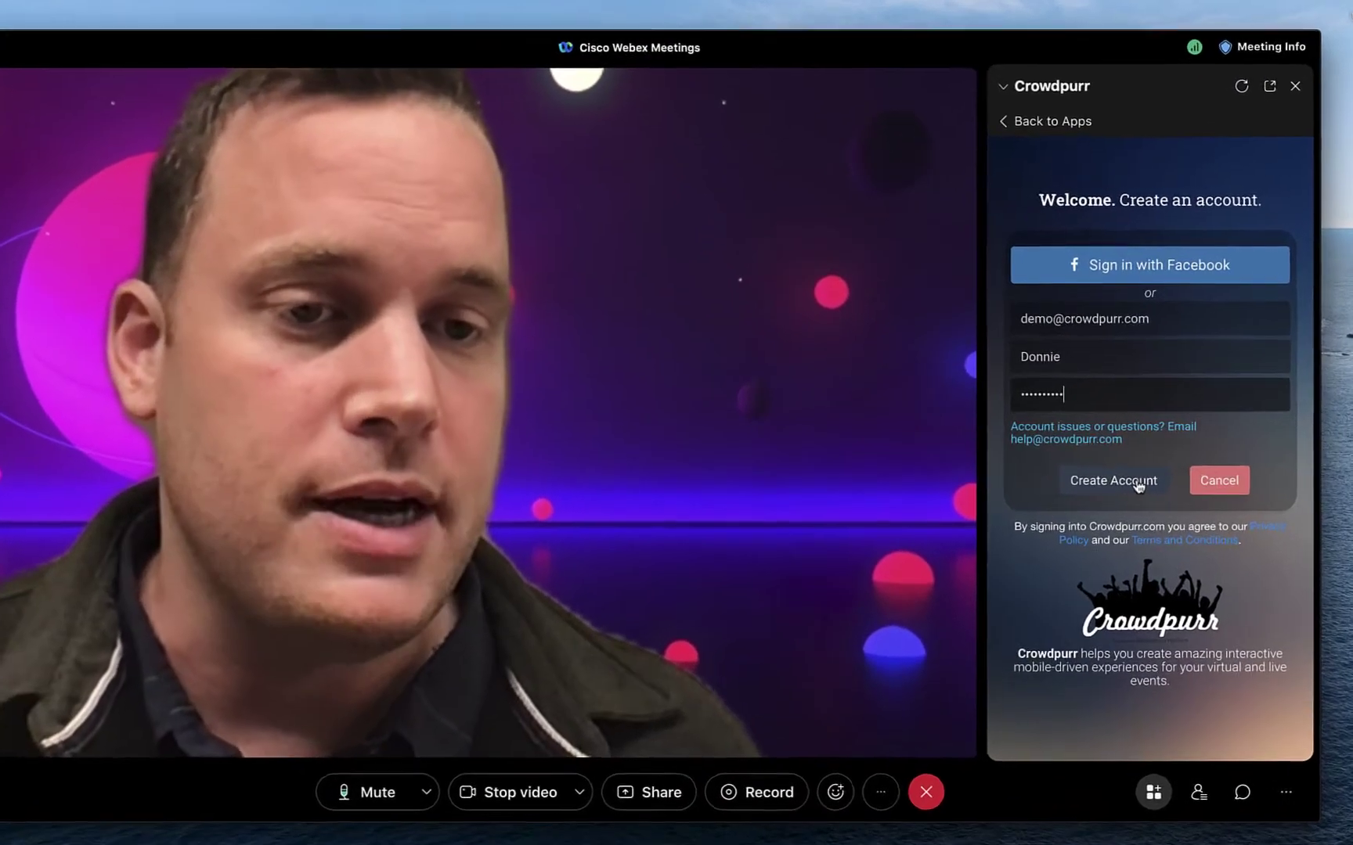
pyautogui.click(1092, 472)
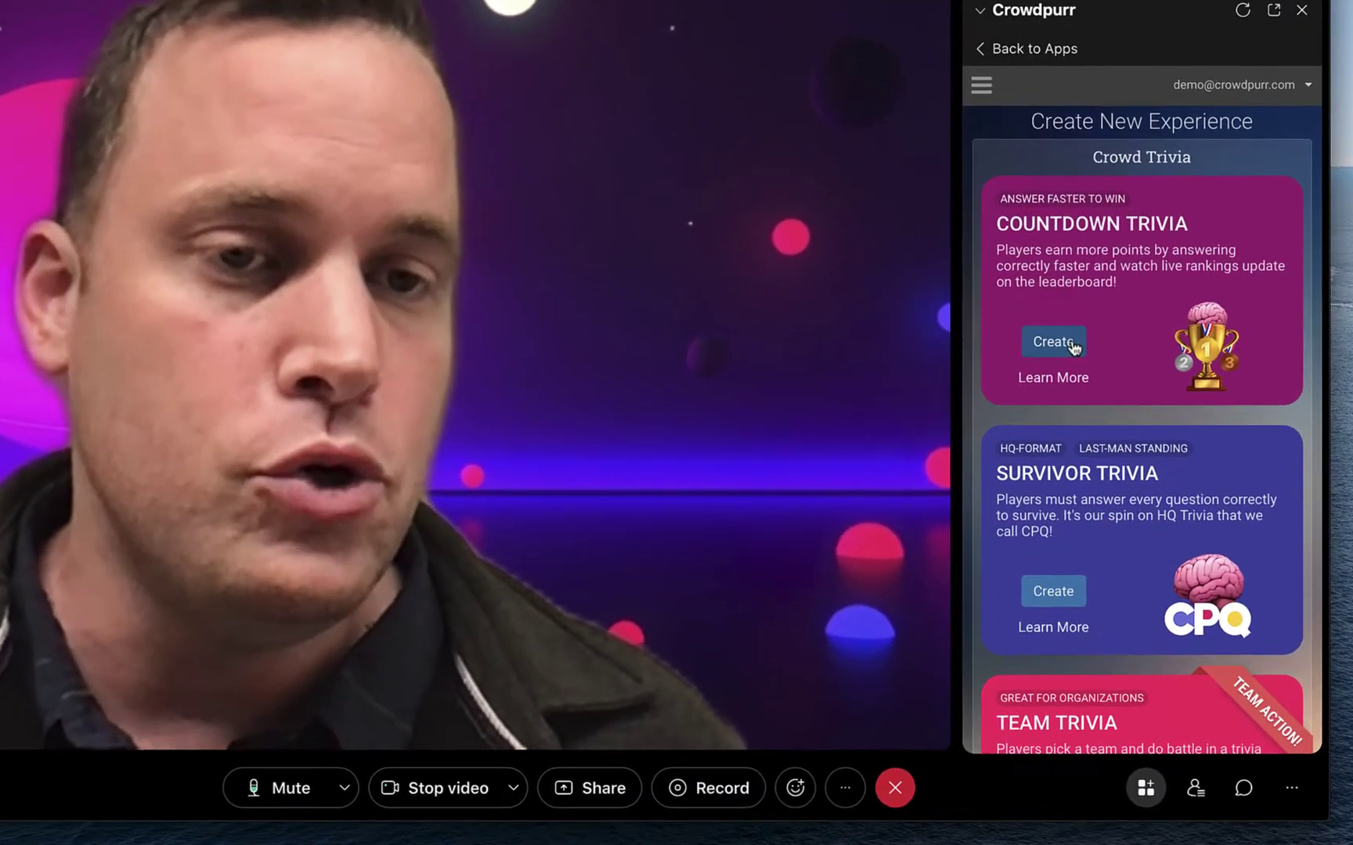
# - Create a host-controlled Countdown Trivia game named 'Name That Movie GIFS!' from the ready-made quiz
pyautogui.click(1087, 391)
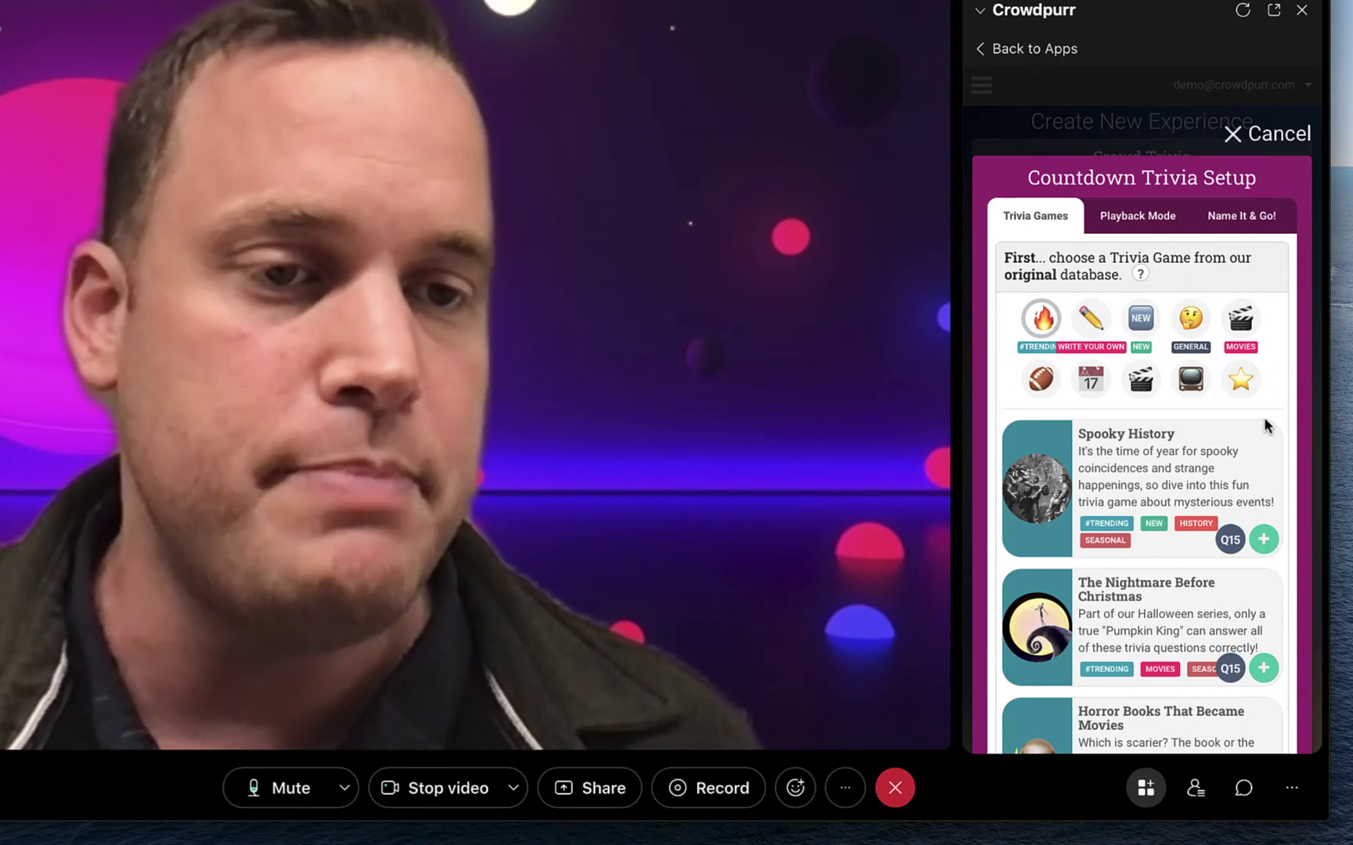
pyautogui.scroll(-5, 1264, 422)
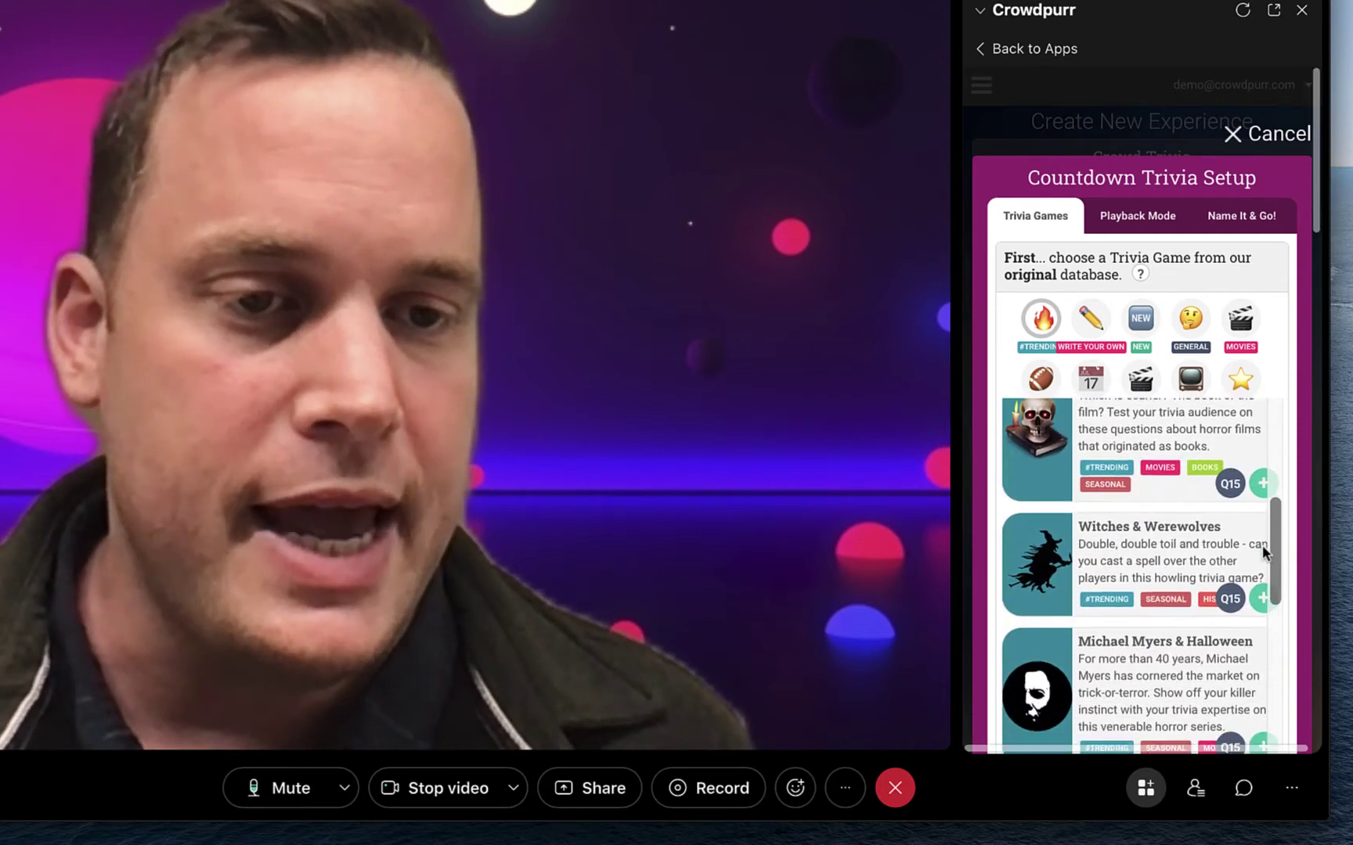
pyautogui.scroll(-2, 1264, 552)
pyautogui.scroll(-8, 1228, 566)
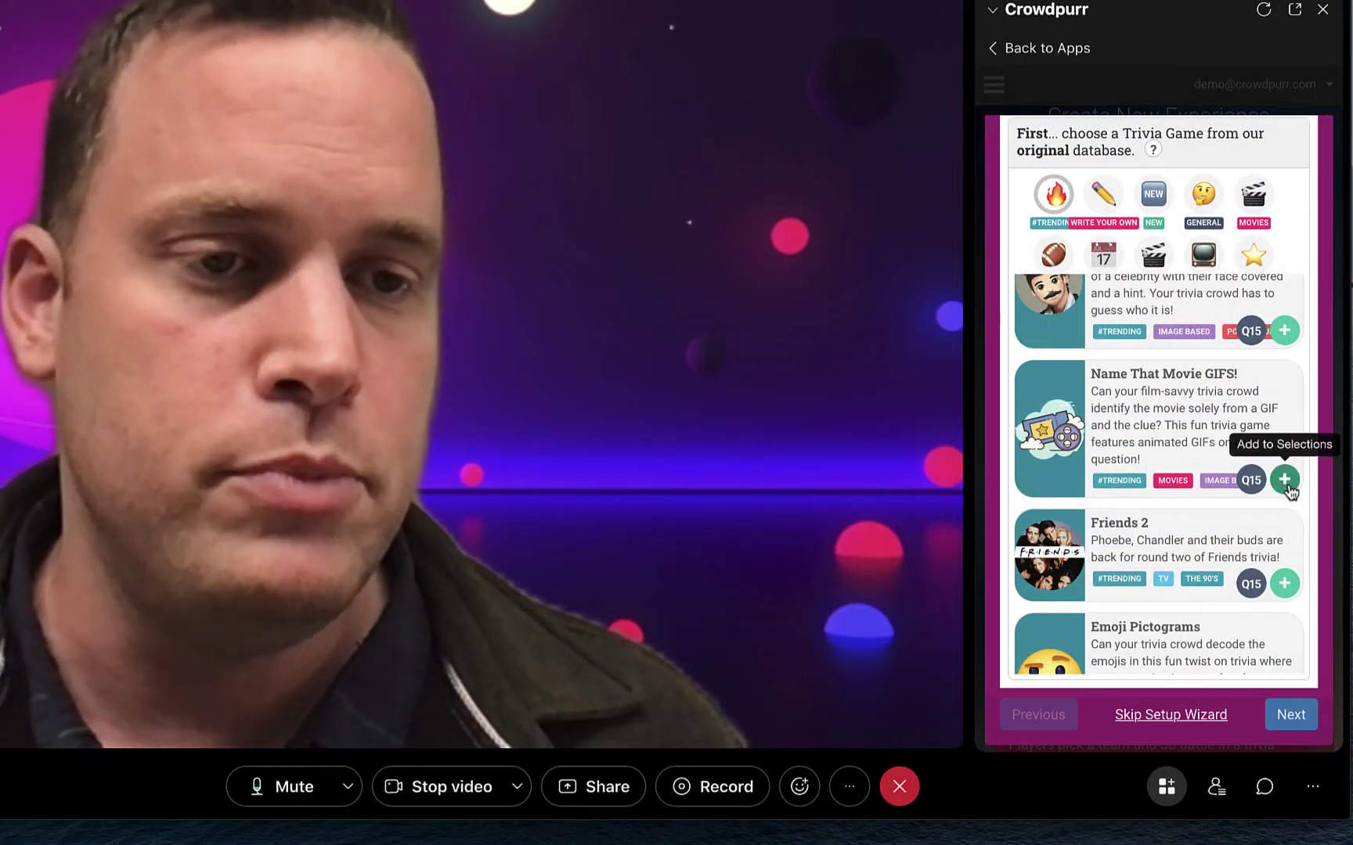
pyautogui.click(1284, 480)
pyautogui.click(1293, 714)
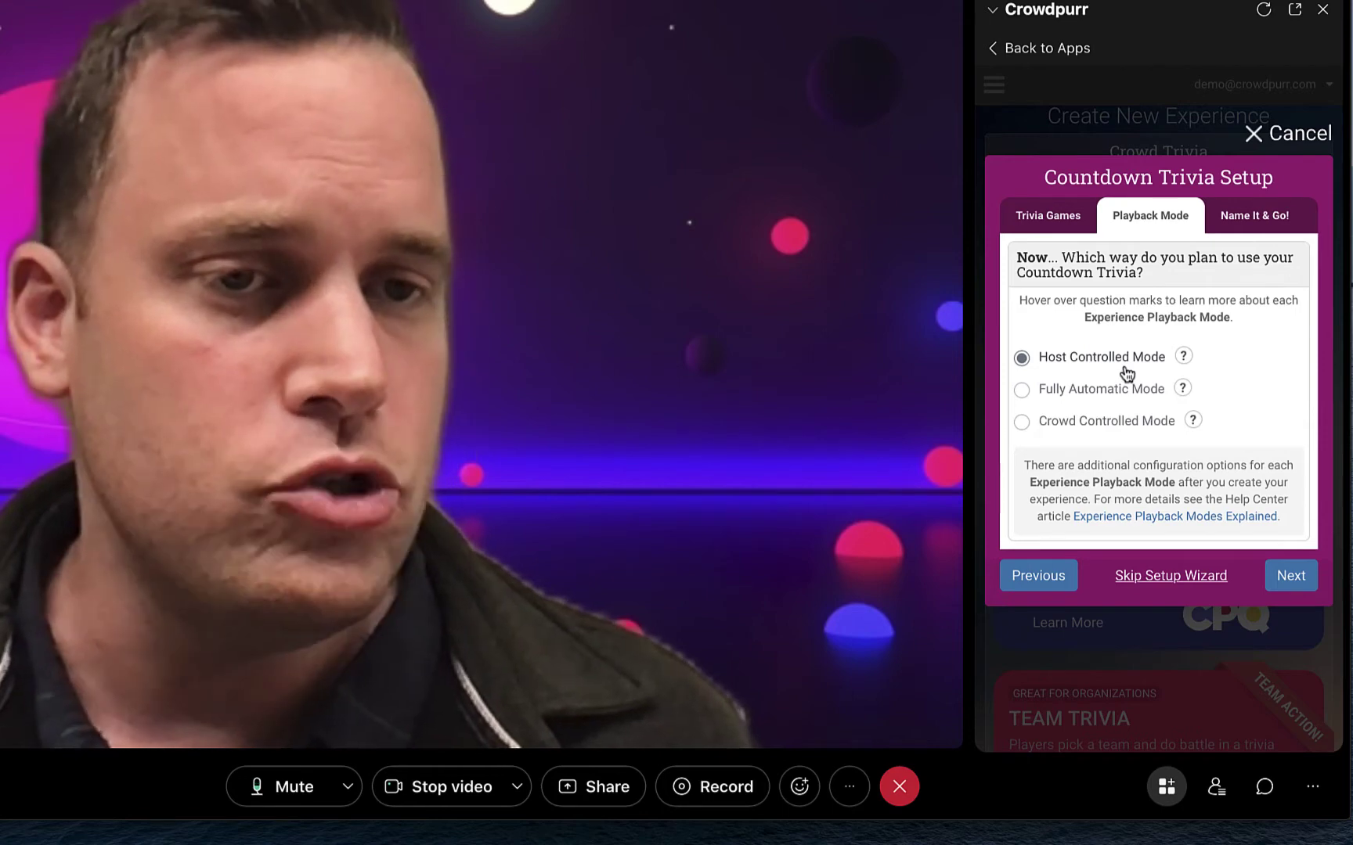
pyautogui.click(1289, 577)
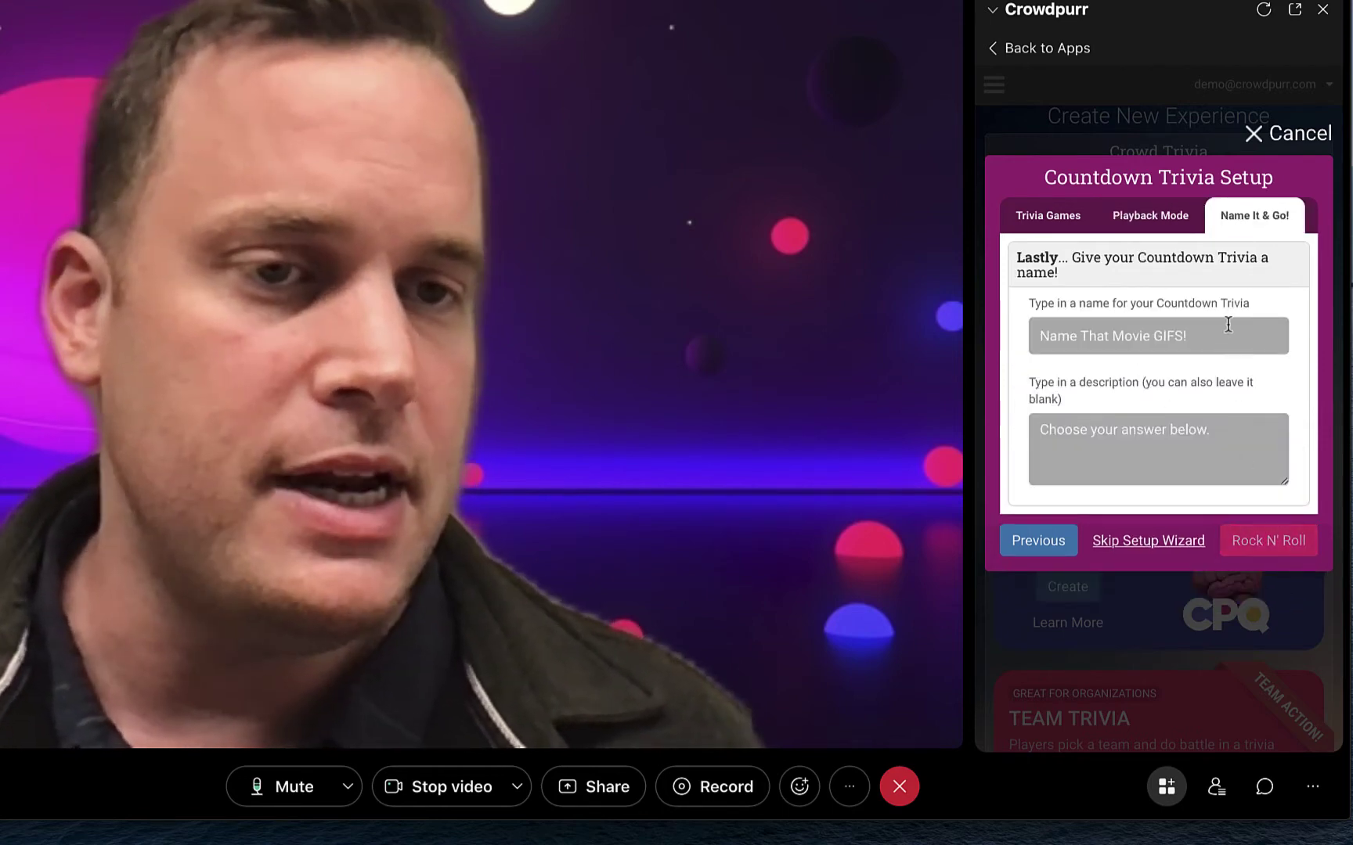
pyautogui.click(1264, 548)
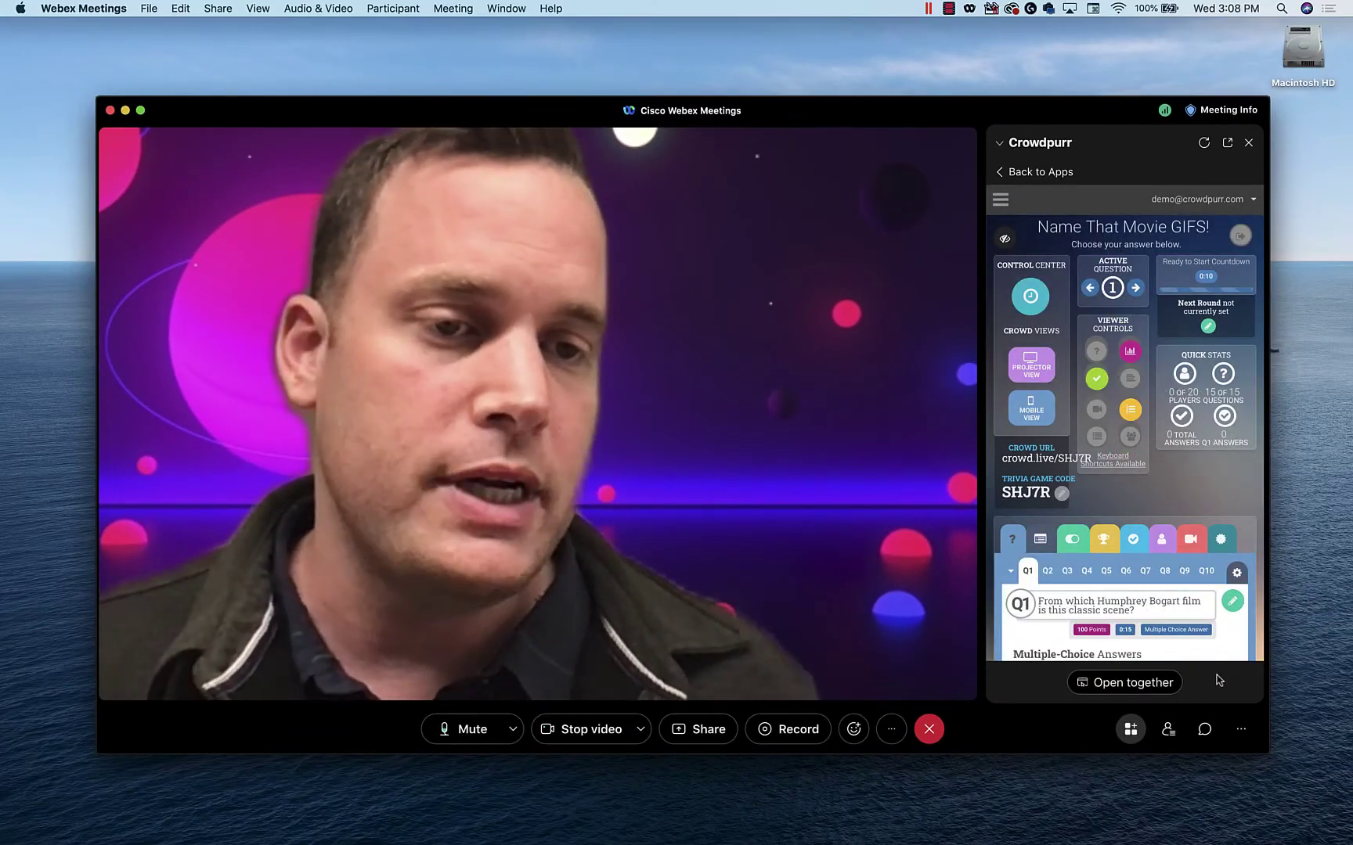
# - Review question 1 and its answer choices in the Crowdpurr panel
pyautogui.scroll(-1, 1214, 505)
pyautogui.scroll(-5, 1213, 504)
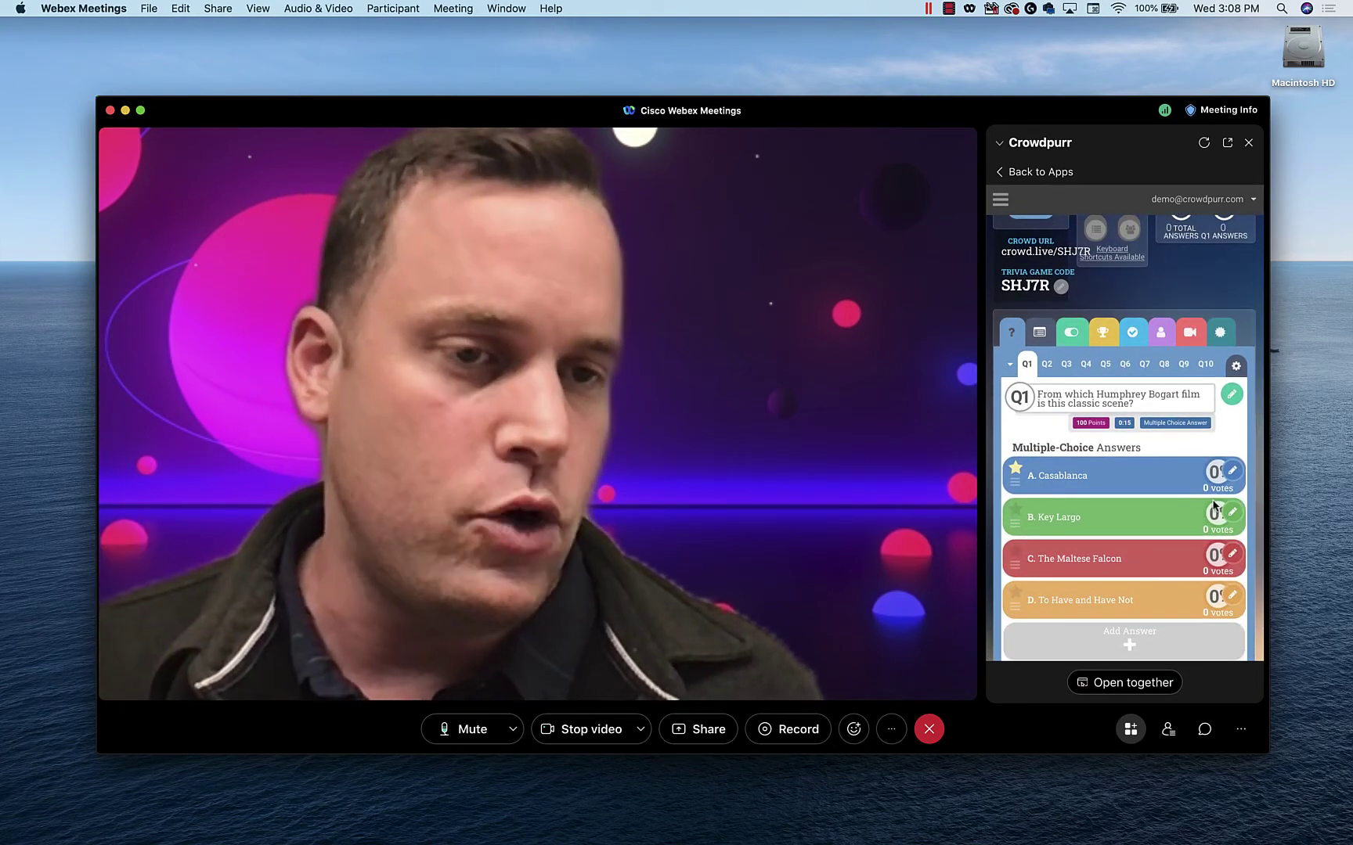
pyautogui.scroll(5, 1218, 446)
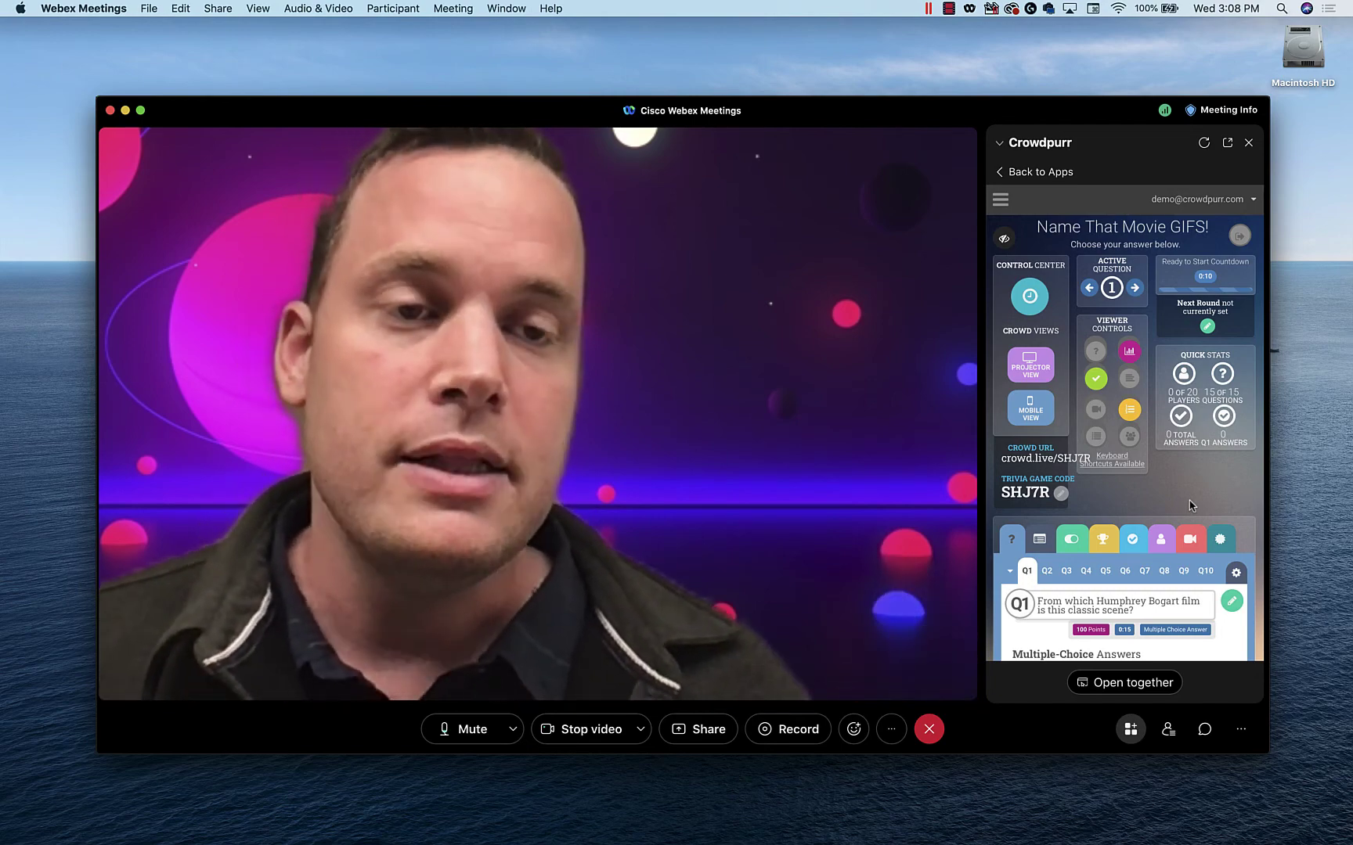
# - Copy the Webex meeting link from the extra meeting options menu
pyautogui.click(891, 729)
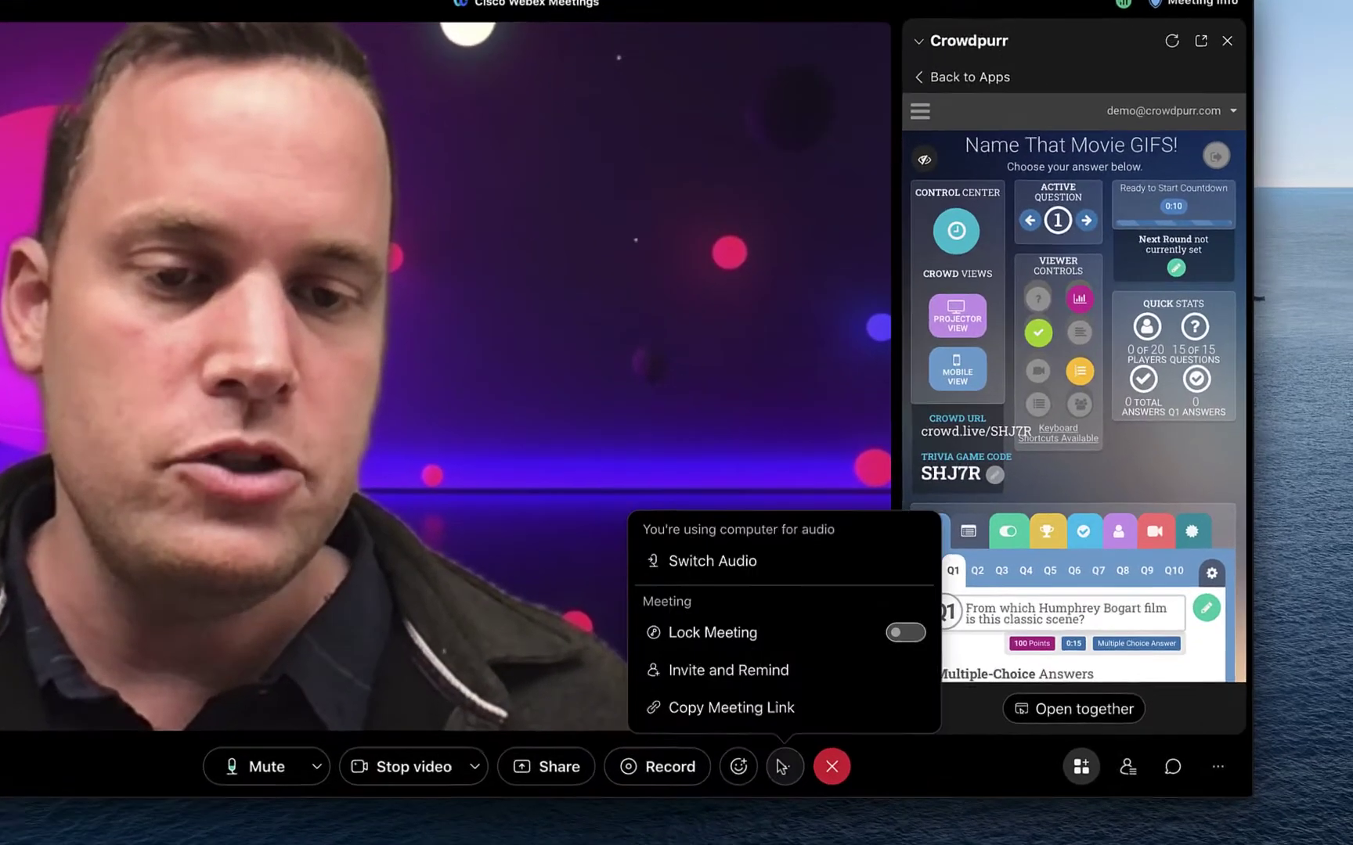
pyautogui.click(874, 684)
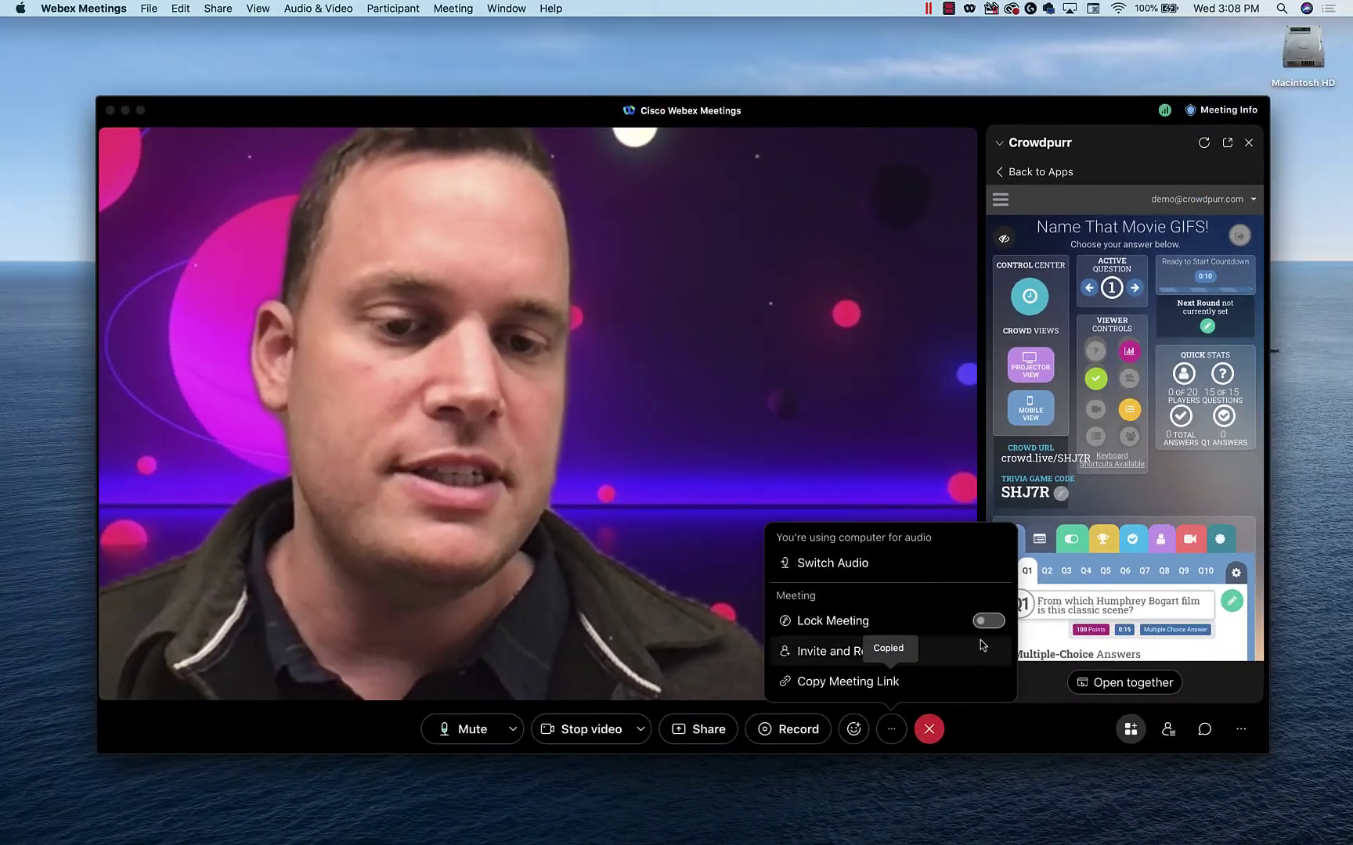
pyautogui.click(1167, 498)
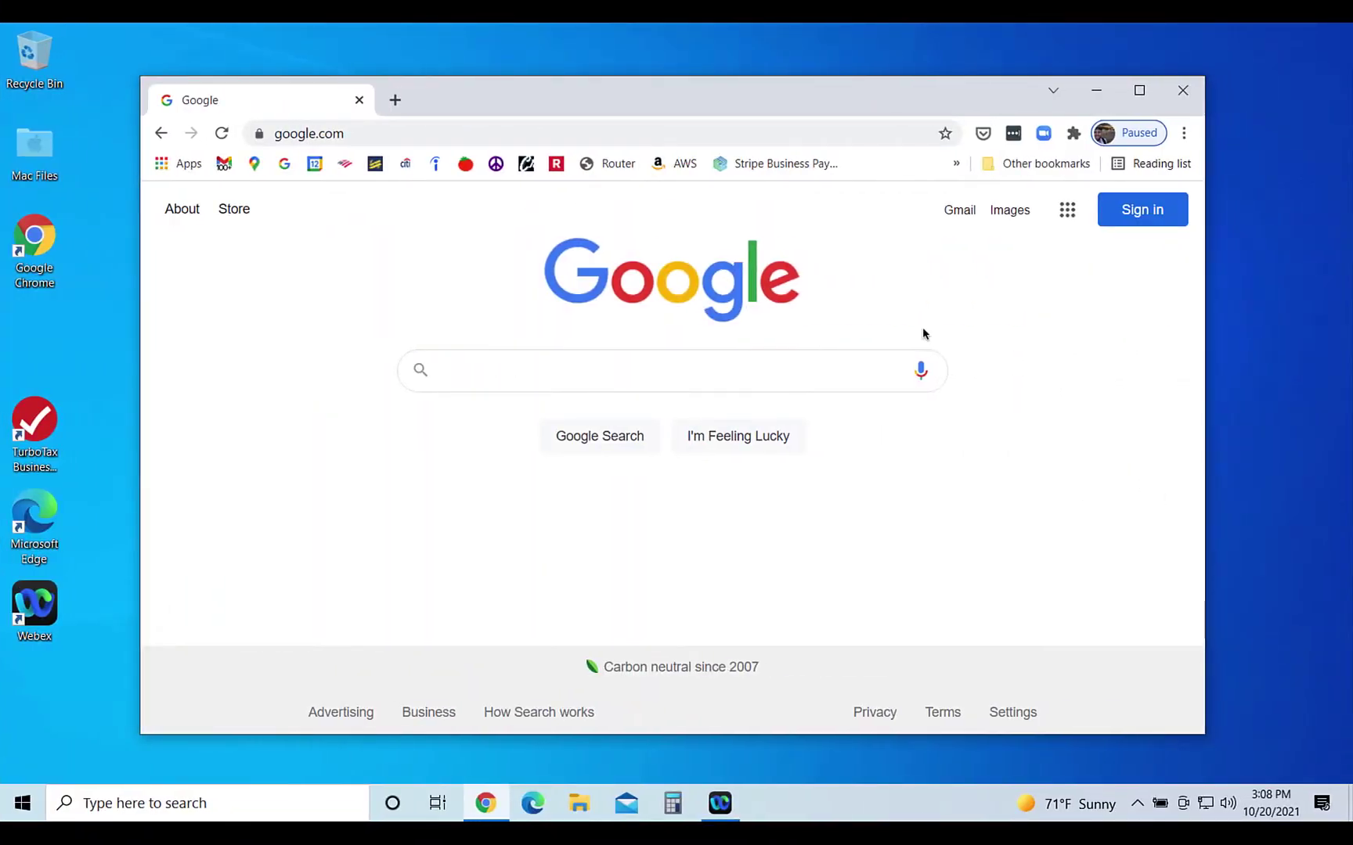
# - In Chrome, open the copied meeting link and join as a guest with the guest's e-mail
pyautogui.click(786, 134)
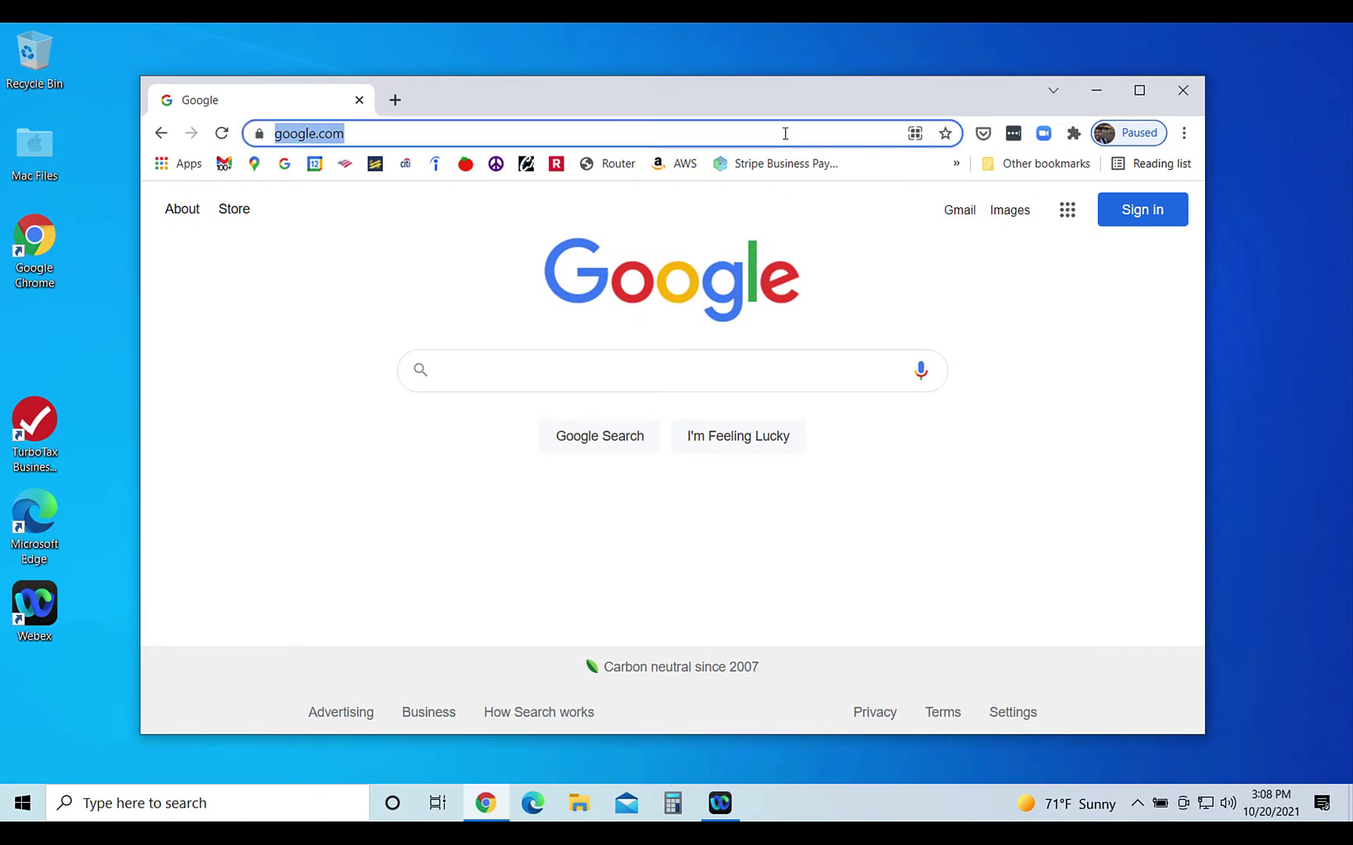
pyautogui.hotkey('ctrl', 'v')
pyautogui.press('Return')
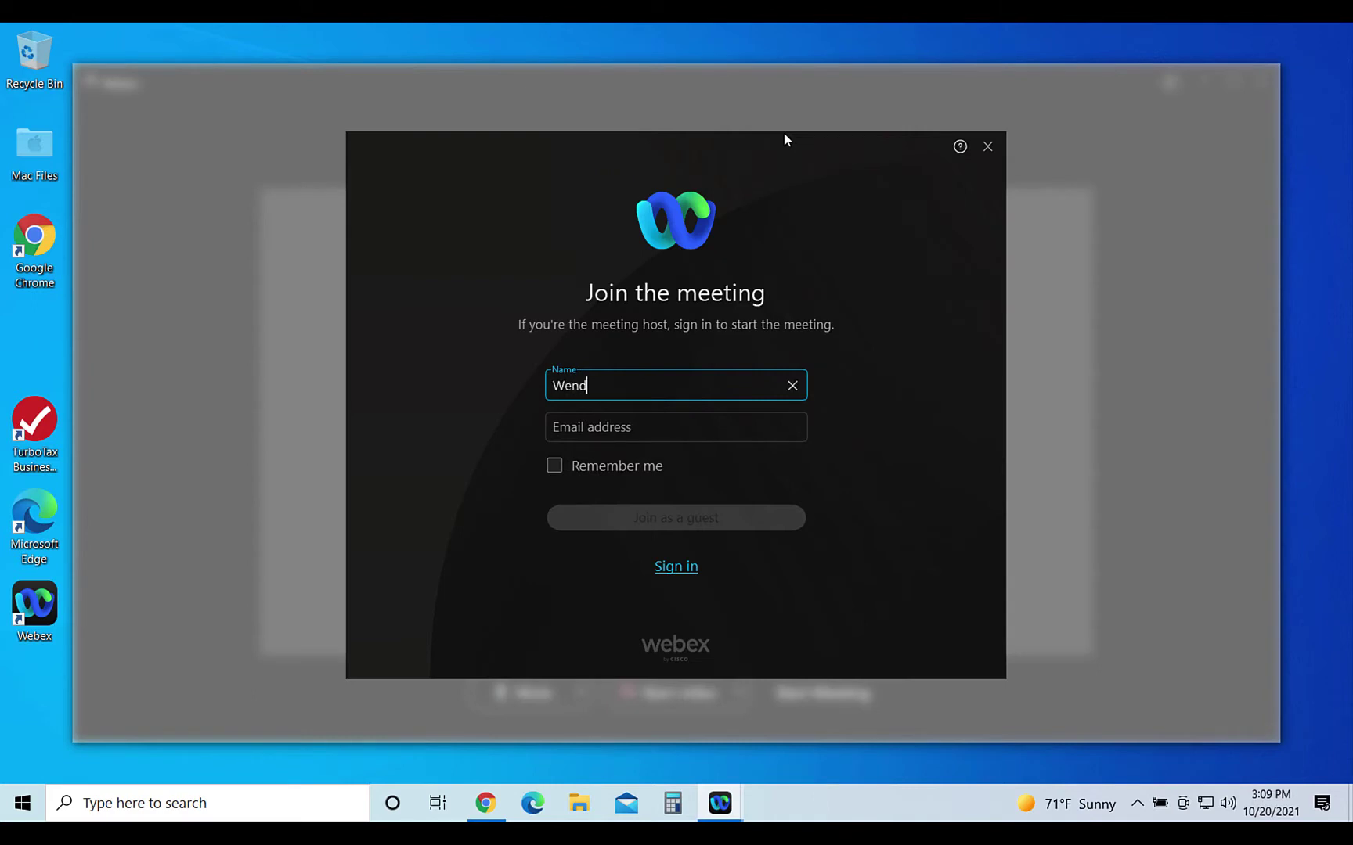
pyautogui.press('Tab')
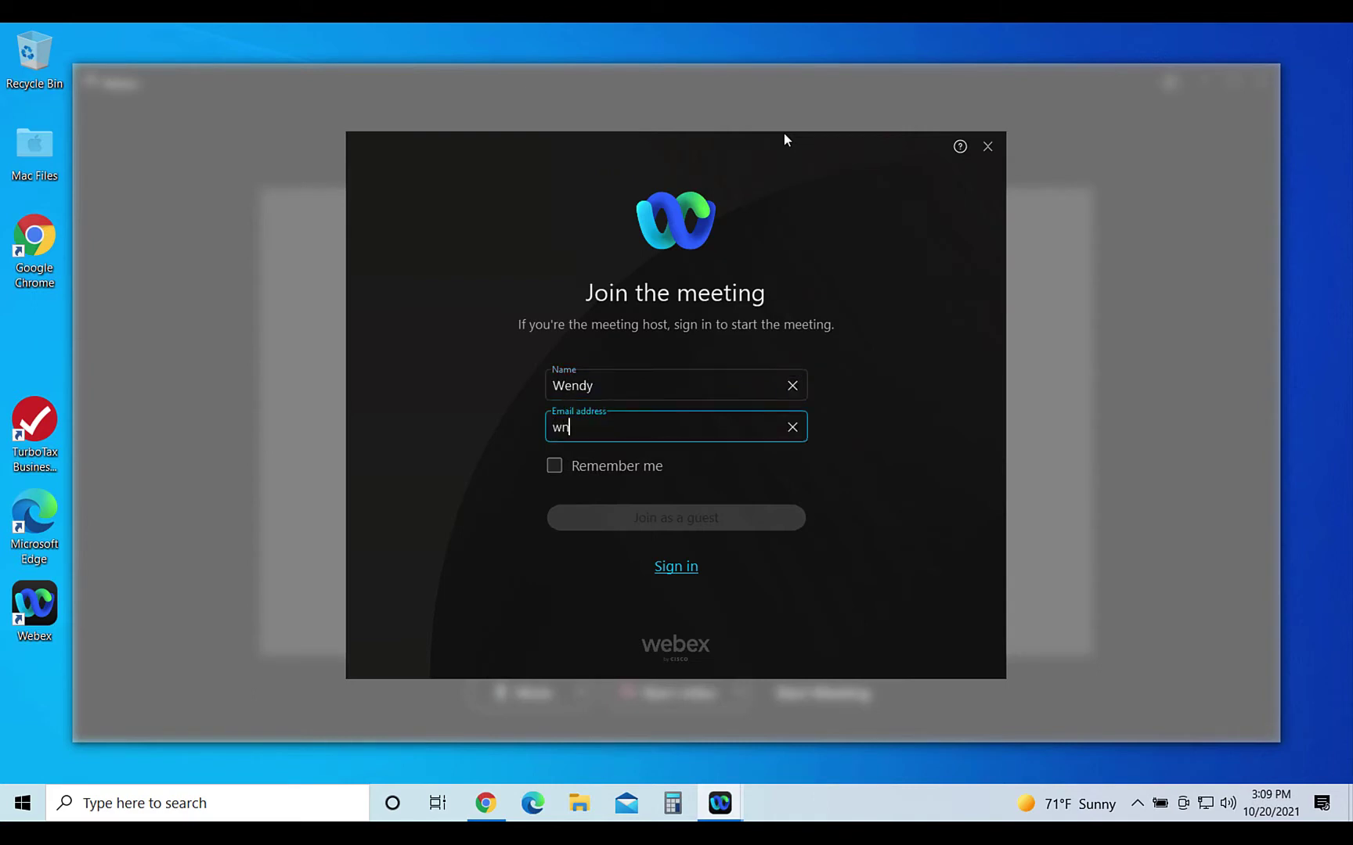
pyautogui.click(685, 518)
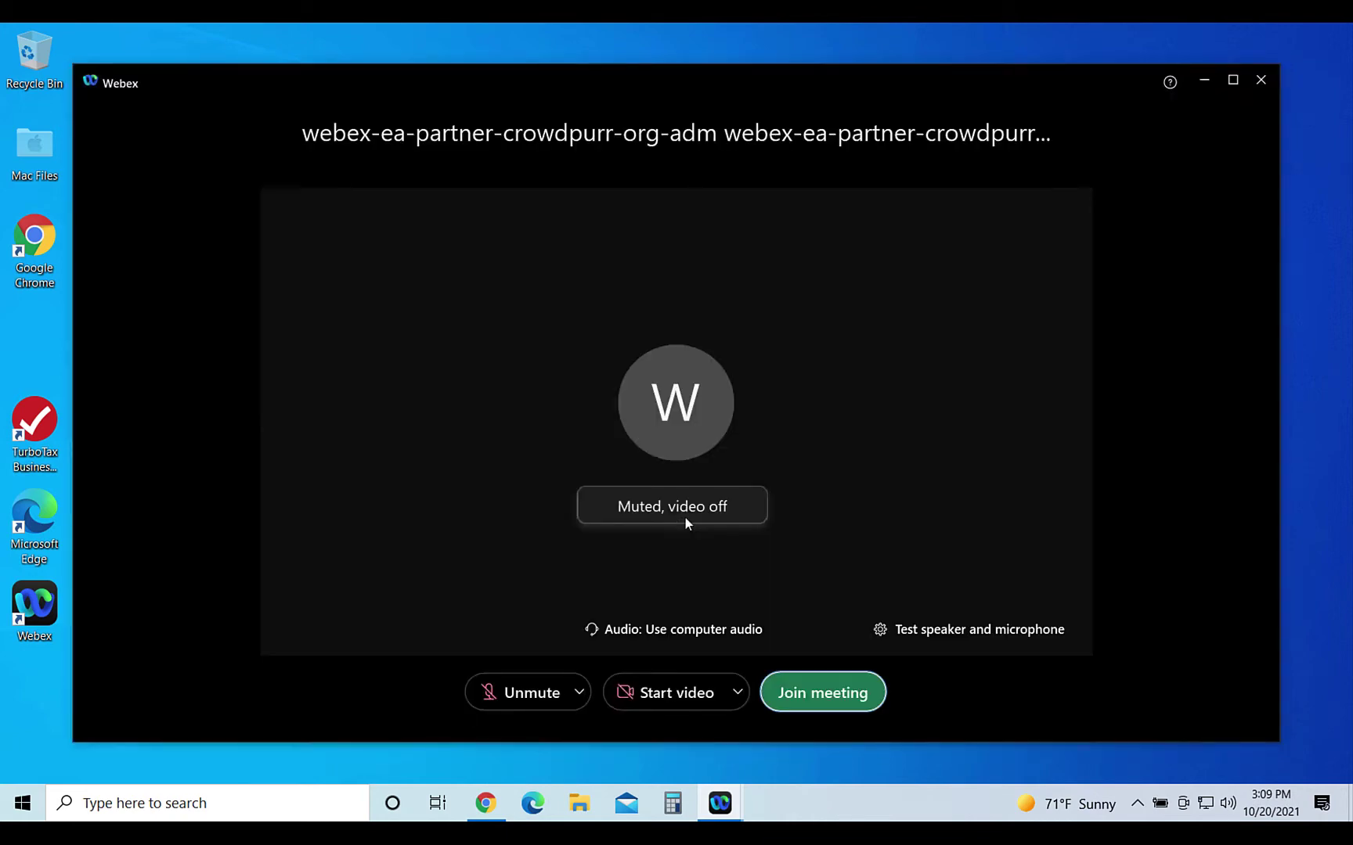
pyautogui.click(838, 699)
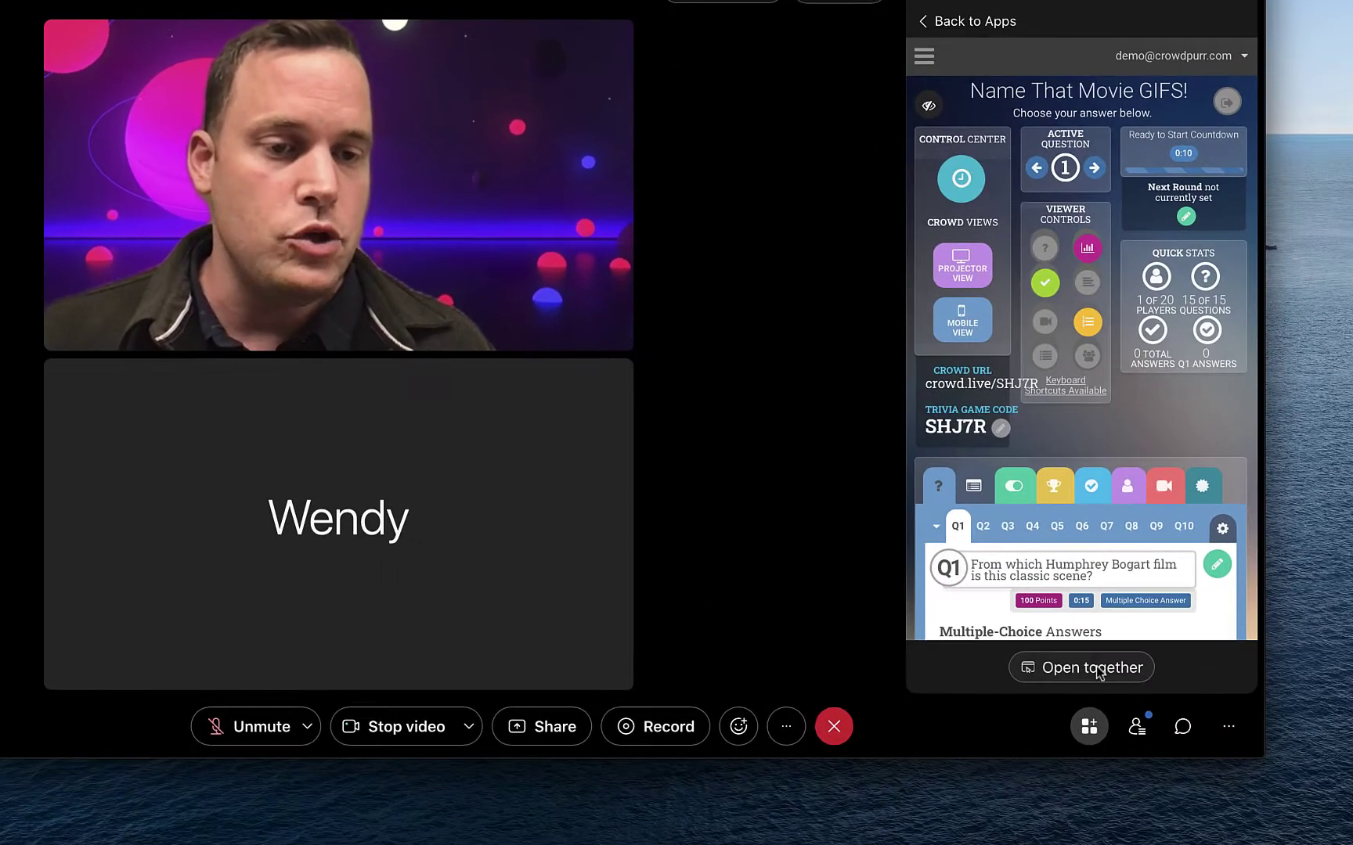
# - Open the Crowdpurr game for all participants and join it under the guest's saved nickname
pyautogui.click(1139, 686)
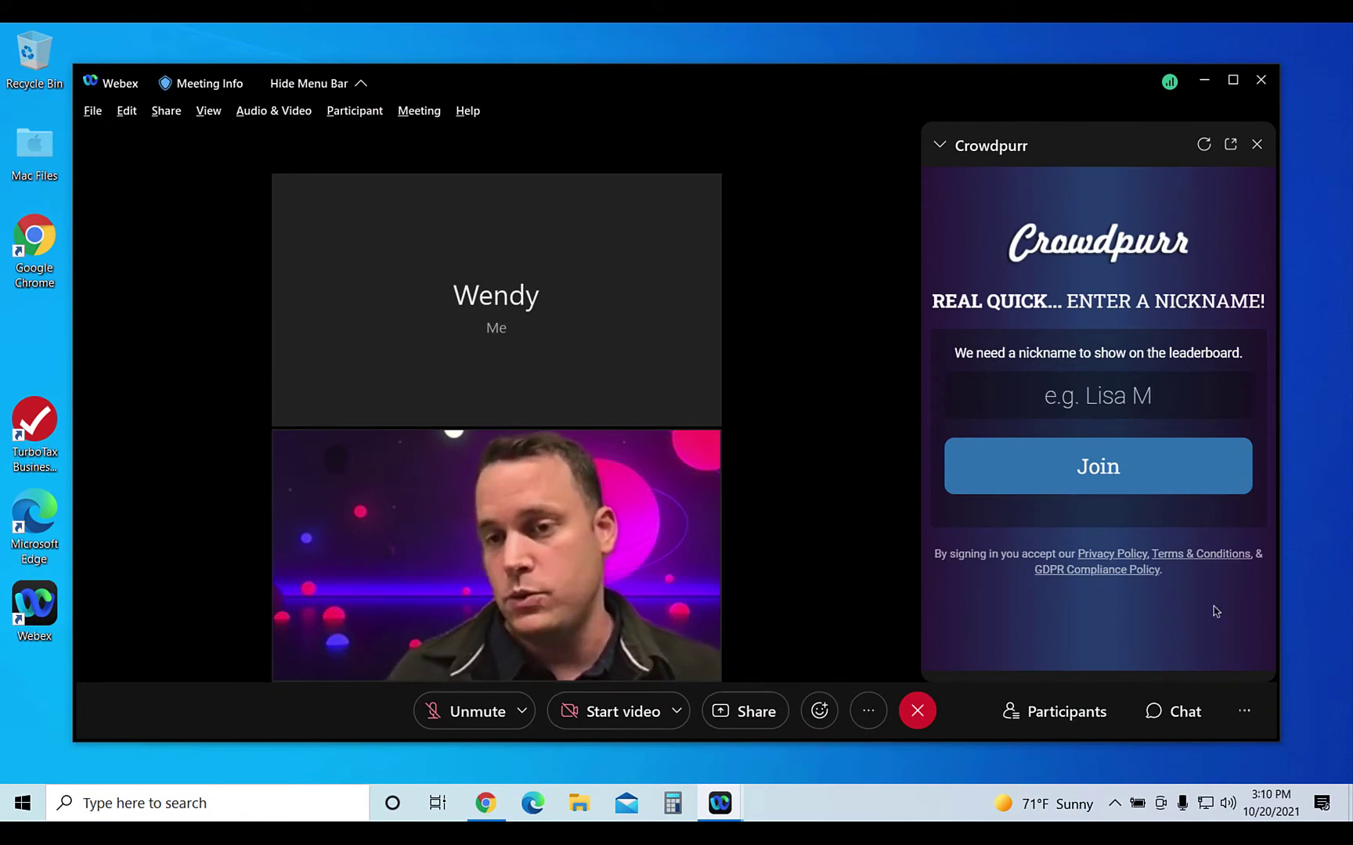
pyautogui.click(1175, 397)
pyautogui.write('W')
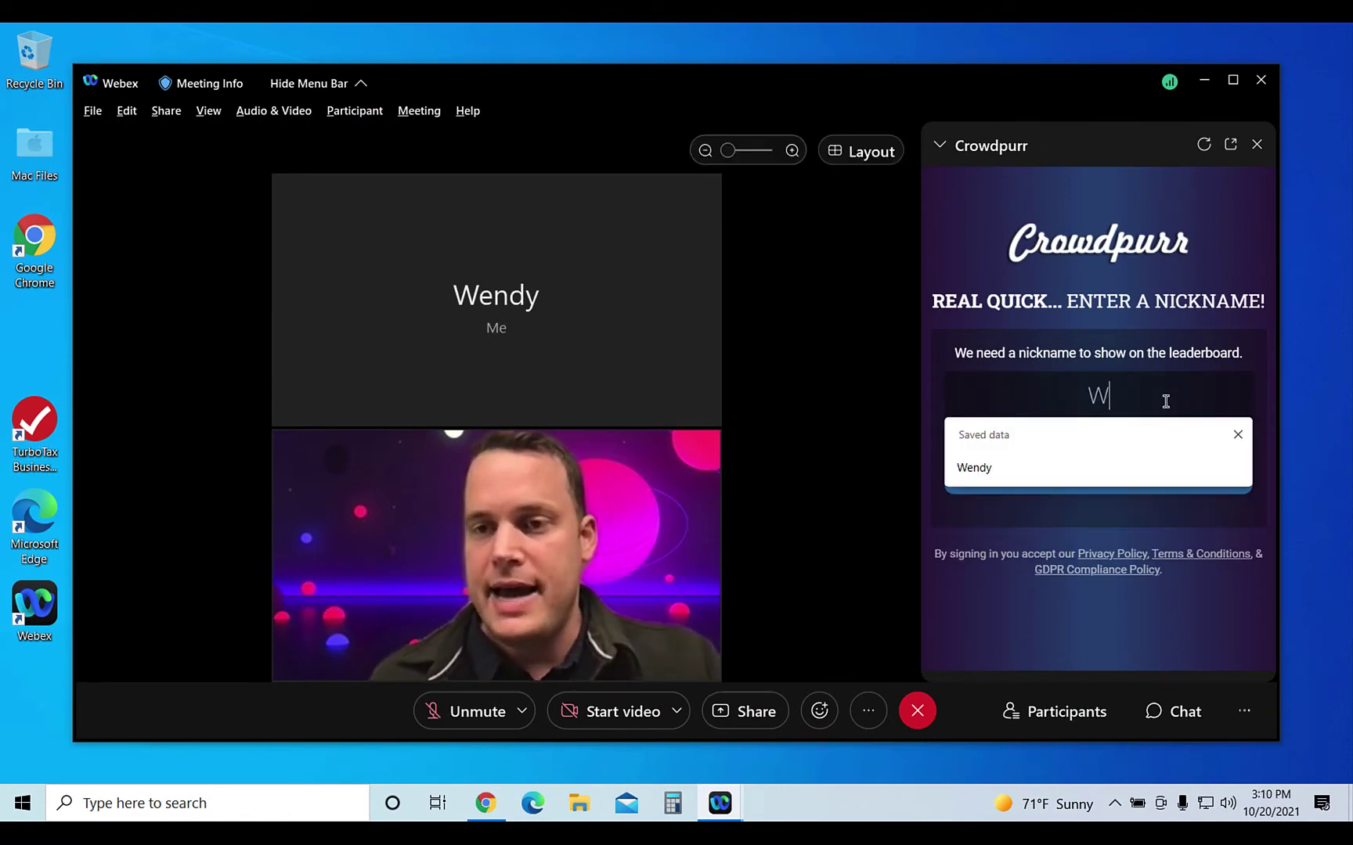
pyautogui.write('endy')
pyautogui.click(1102, 480)
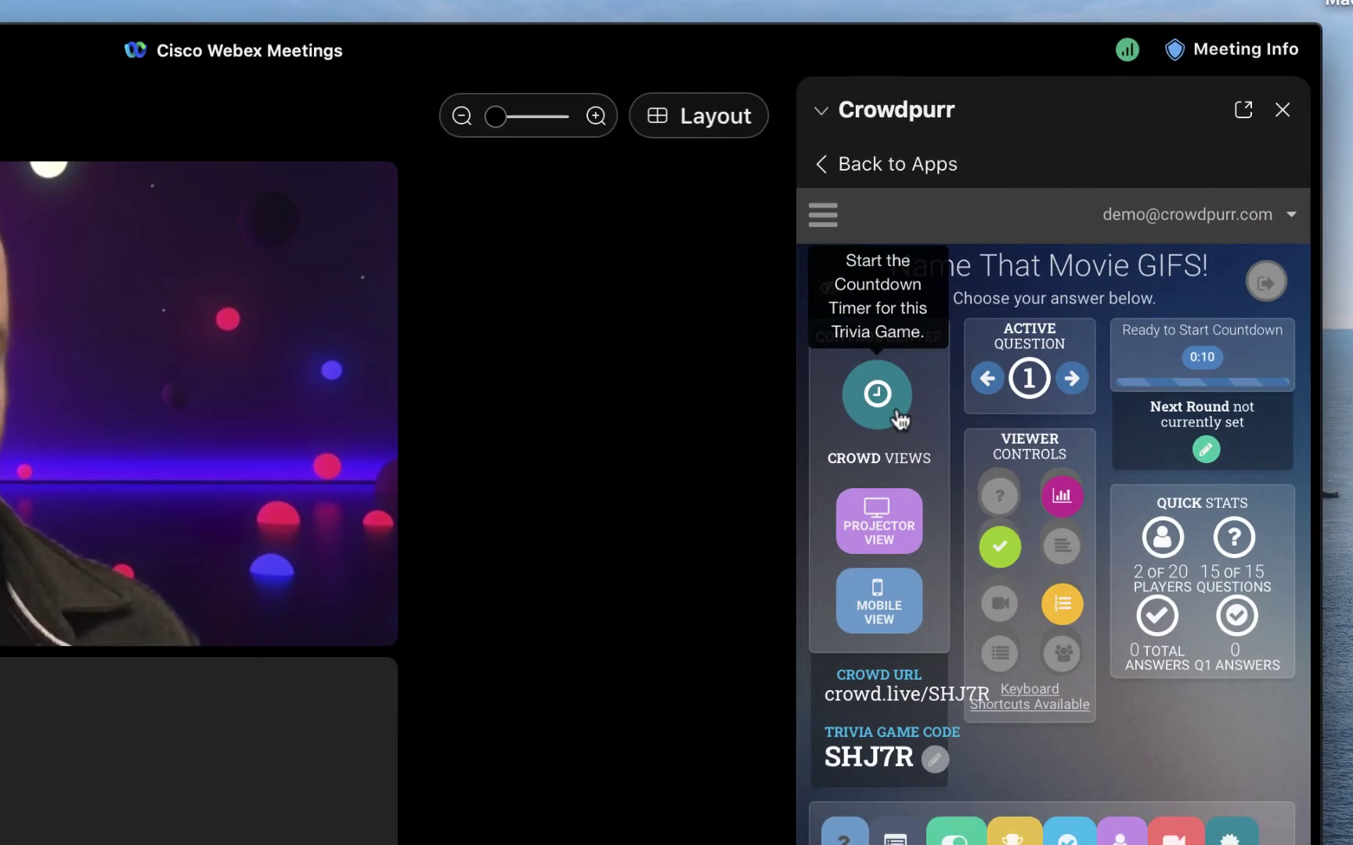
# - Start question 1's countdown and answer it with Casablanca as the player
pyautogui.click(896, 413)
pyautogui.click(994, 638)
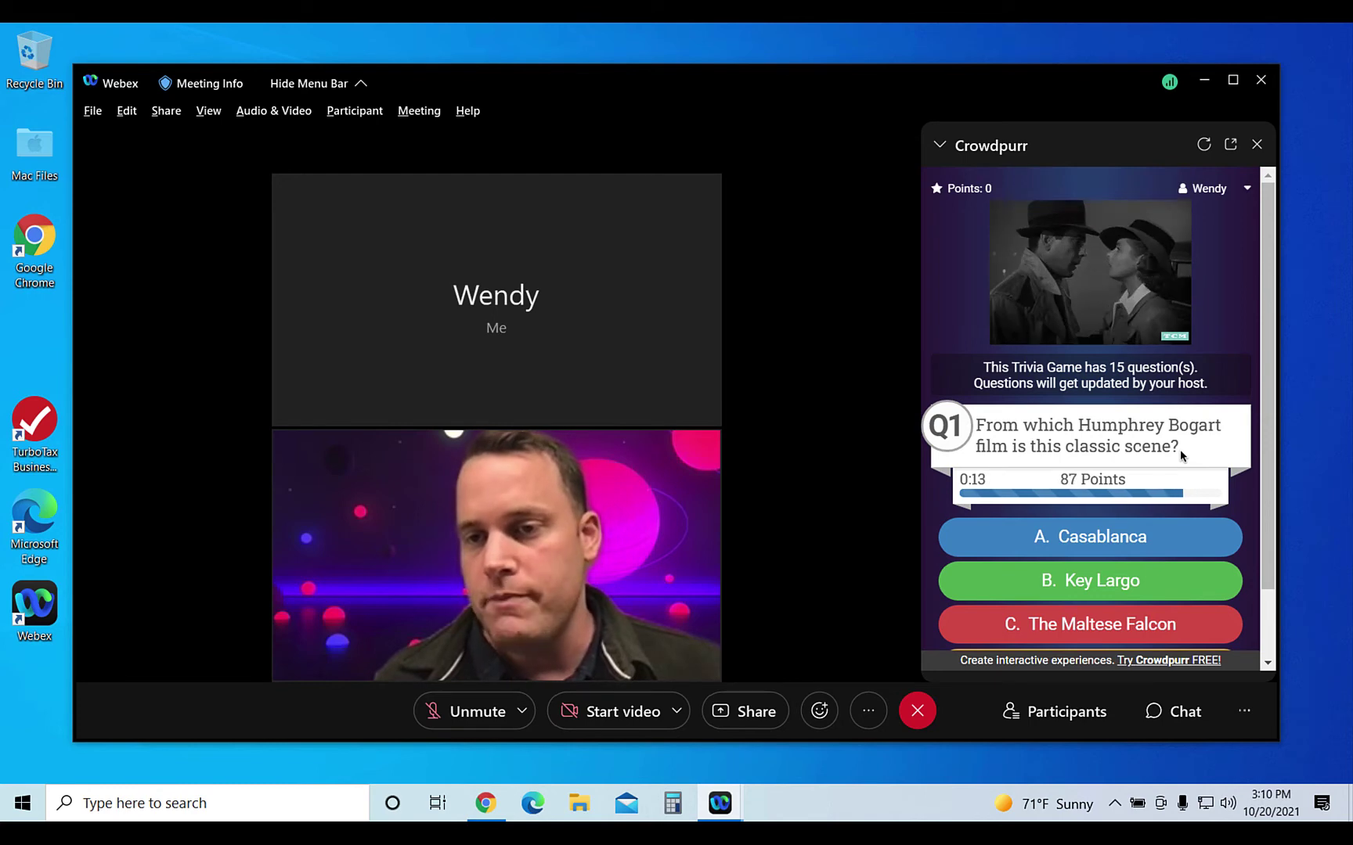
pyautogui.scroll(-1, 1218, 487)
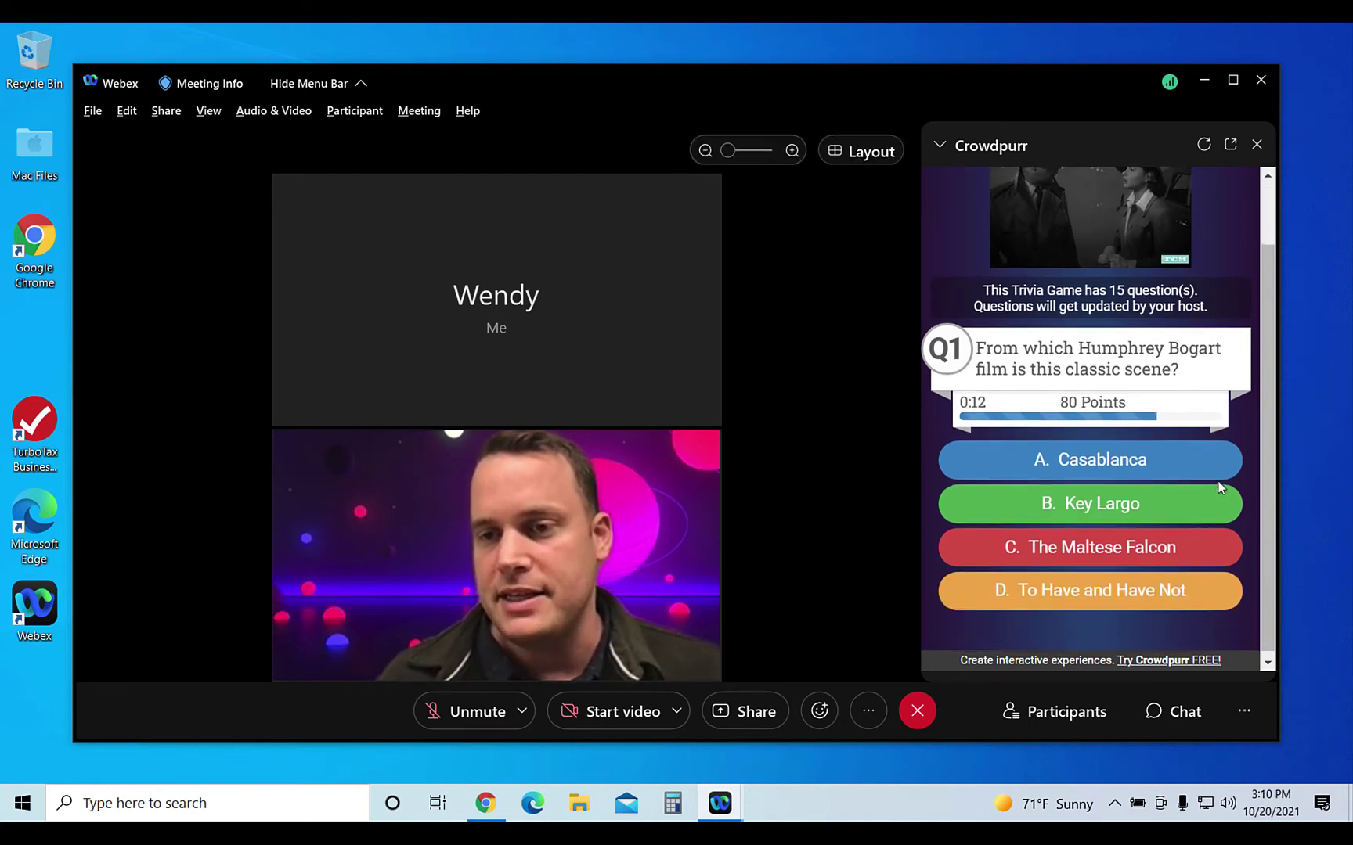
pyautogui.click(1137, 473)
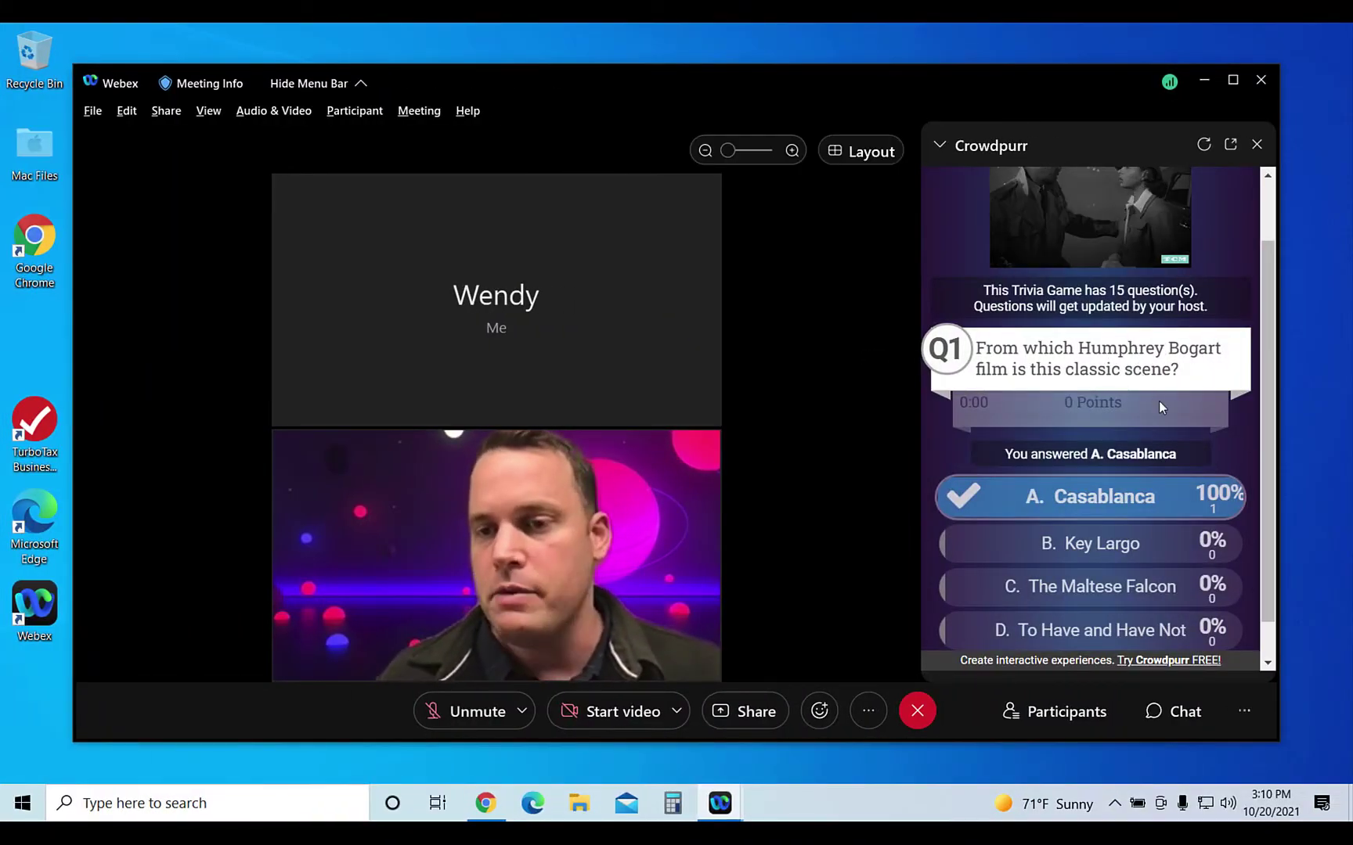
pyautogui.scroll(-1, 1158, 401)
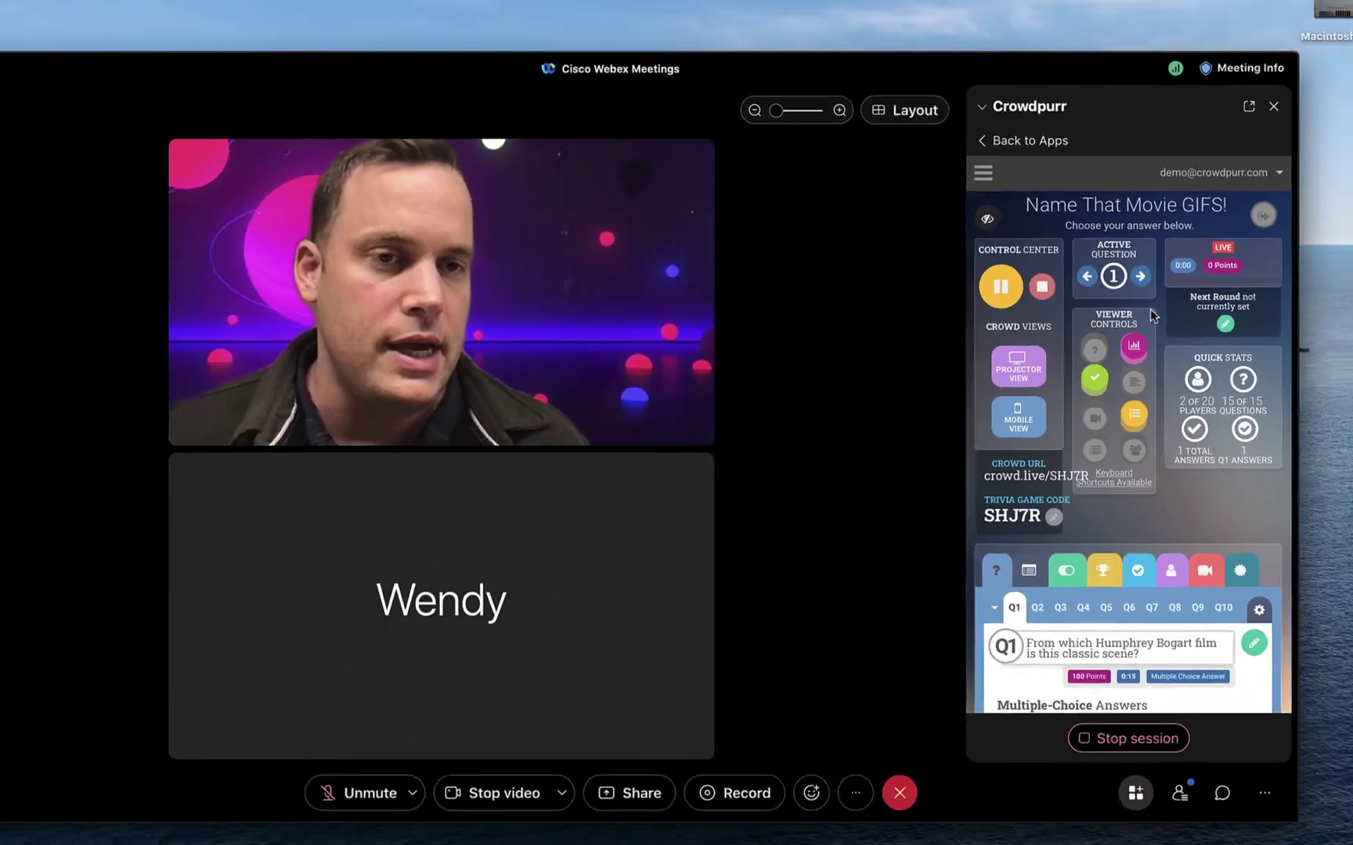
# - Answer question 2 with The Dark Knight (2008), collapse host controls, then advance to question 3
pyautogui.press('Right')
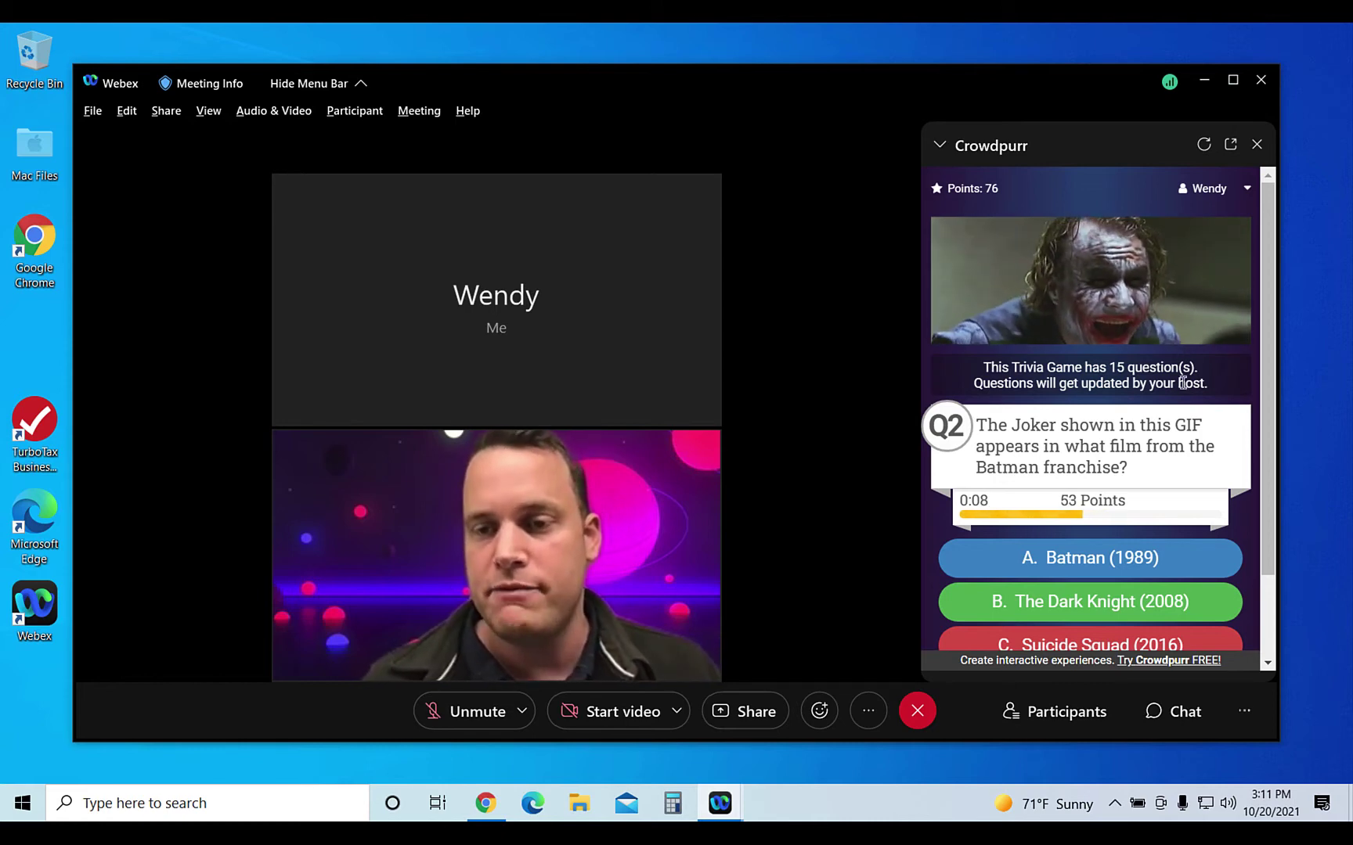
pyautogui.scroll(-1, 1166, 439)
pyautogui.click(1151, 538)
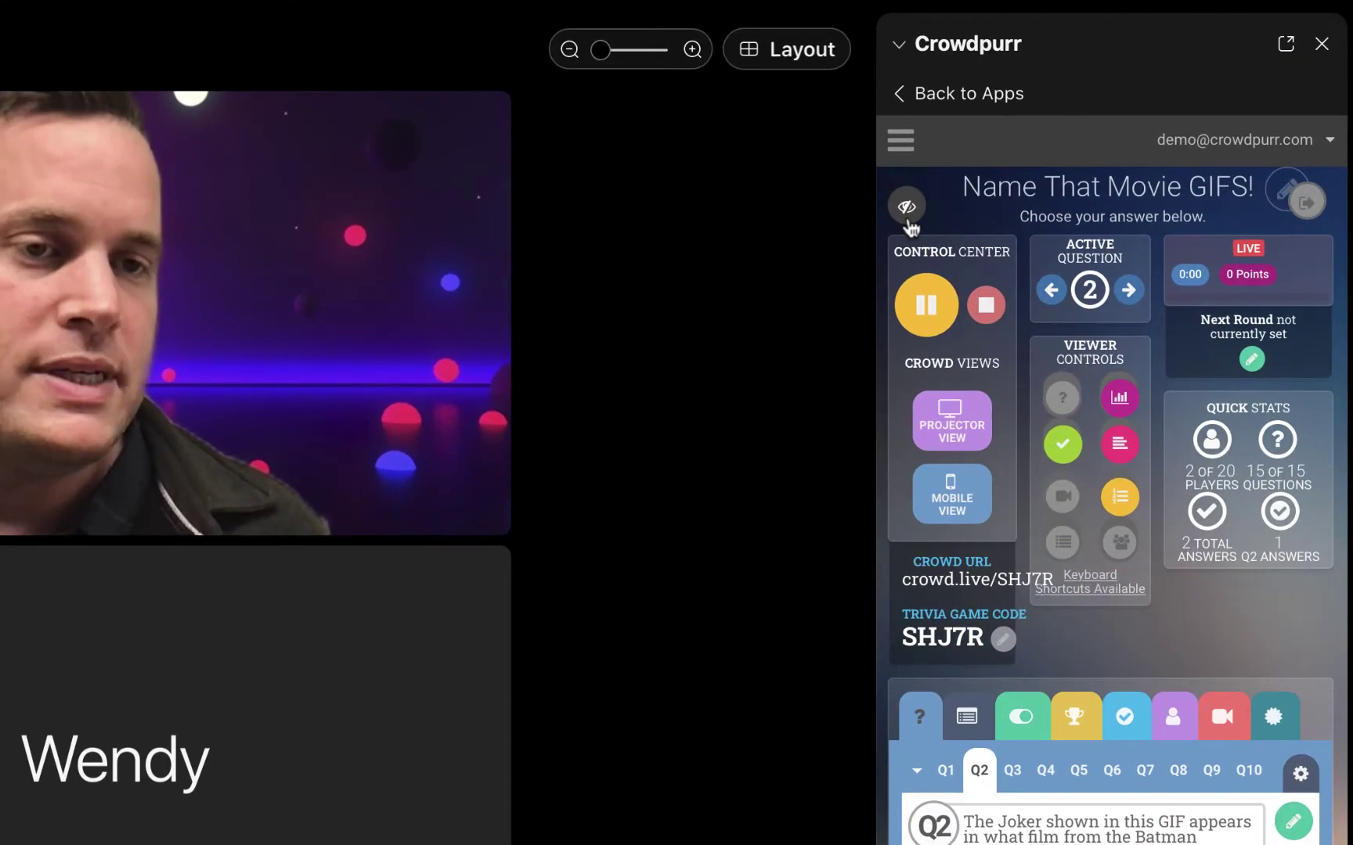
pyautogui.click(908, 222)
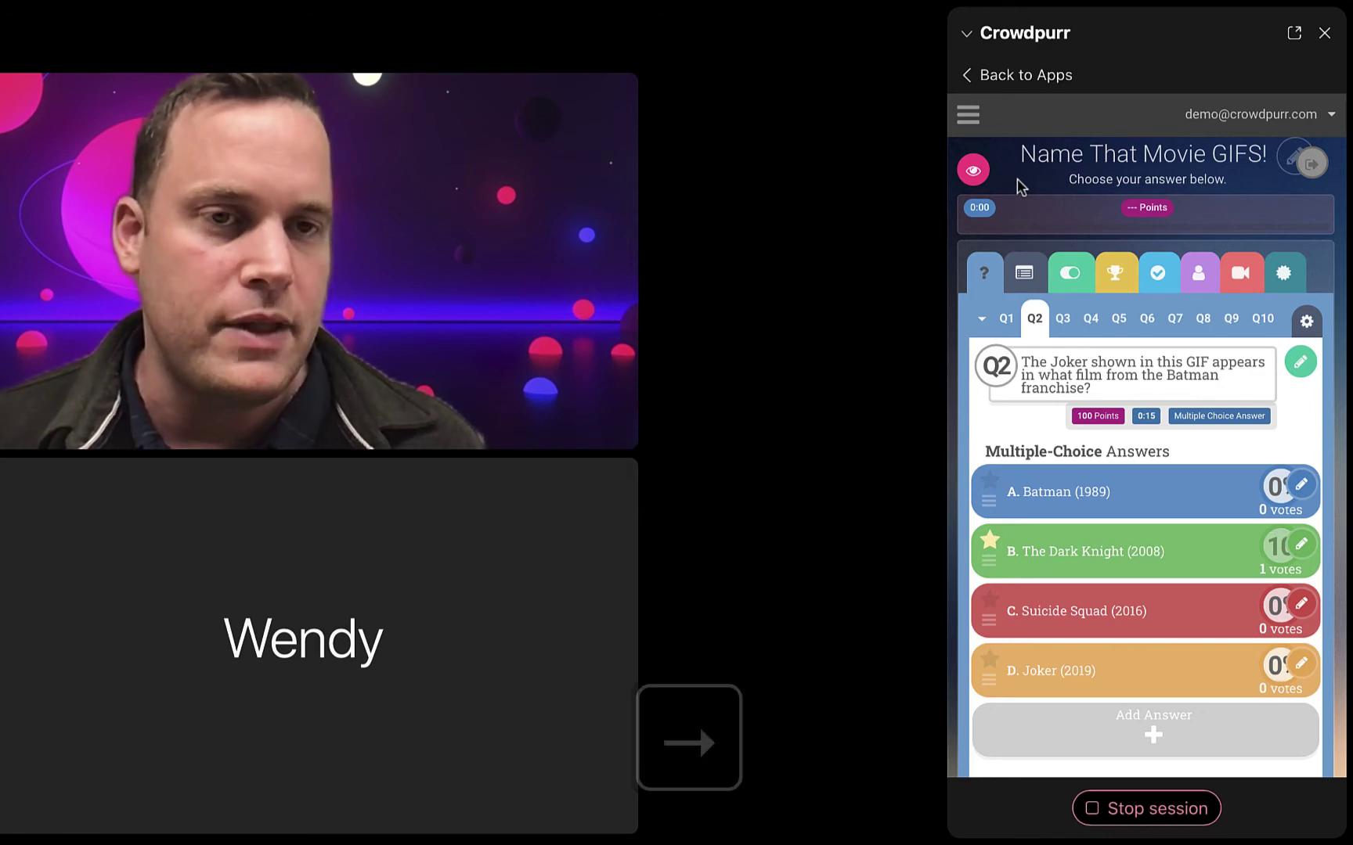
pyautogui.click(689, 737)
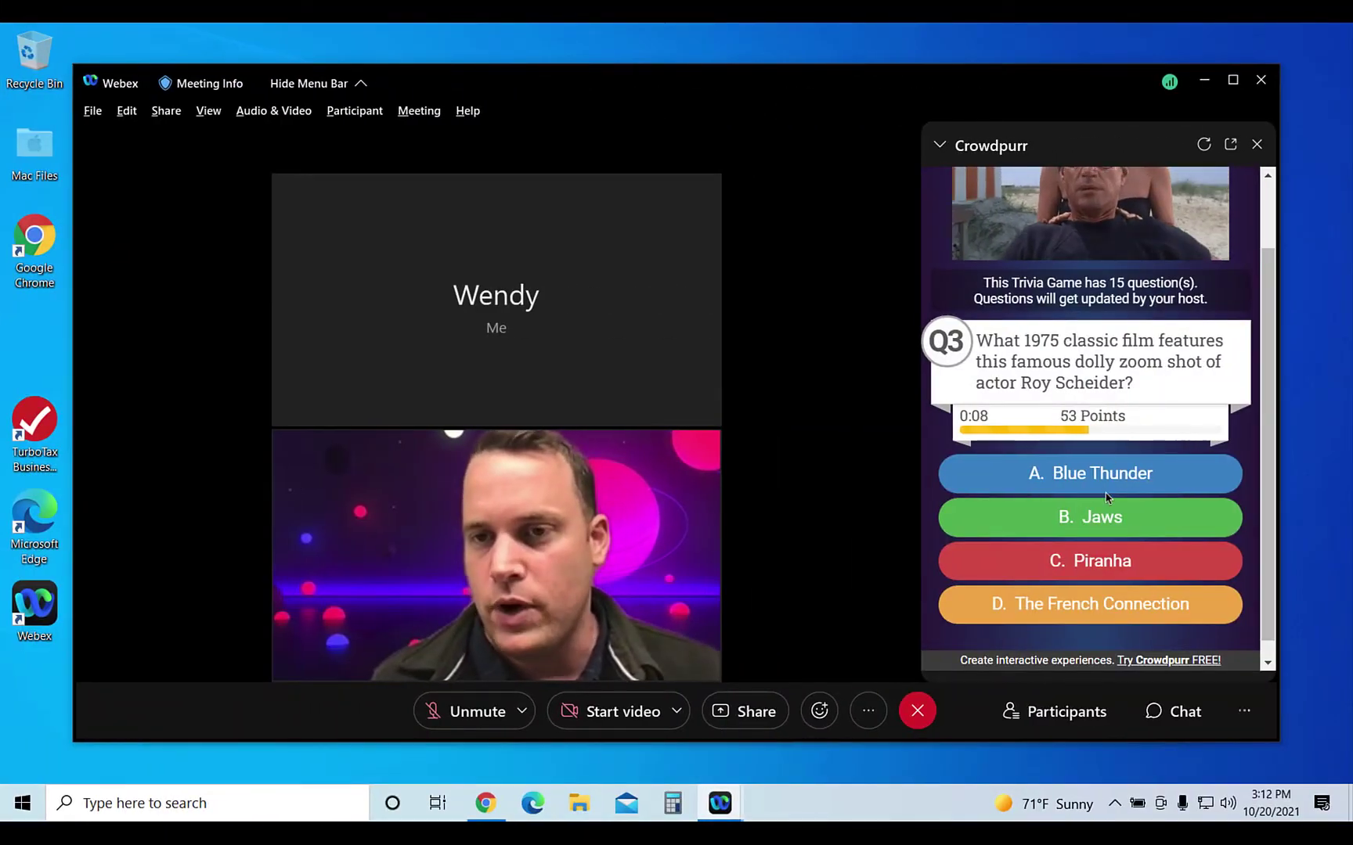
# - Answer question 3 with Jaws, then show results, the correct answer and player rankings
pyautogui.click(1150, 524)
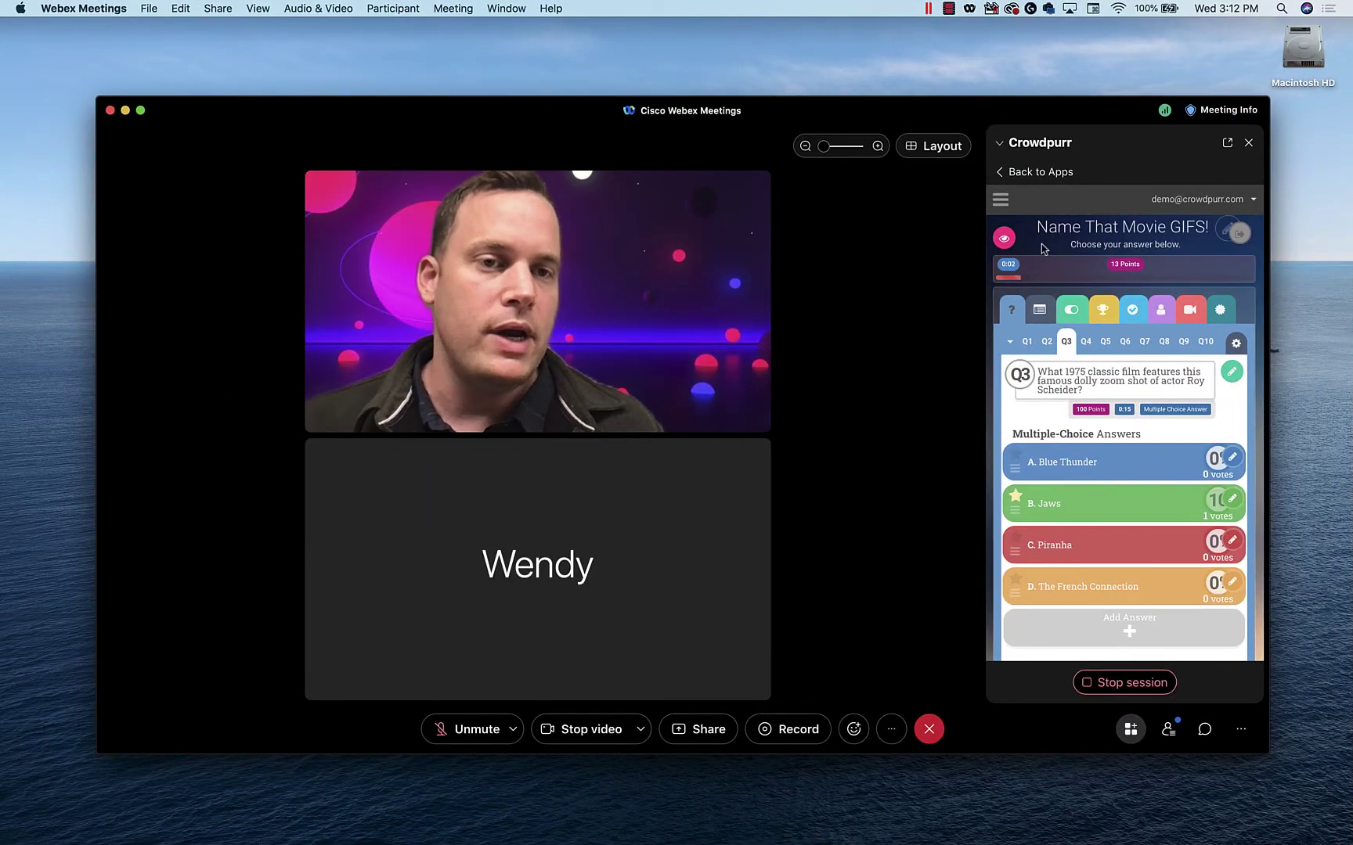
pyautogui.press('a')
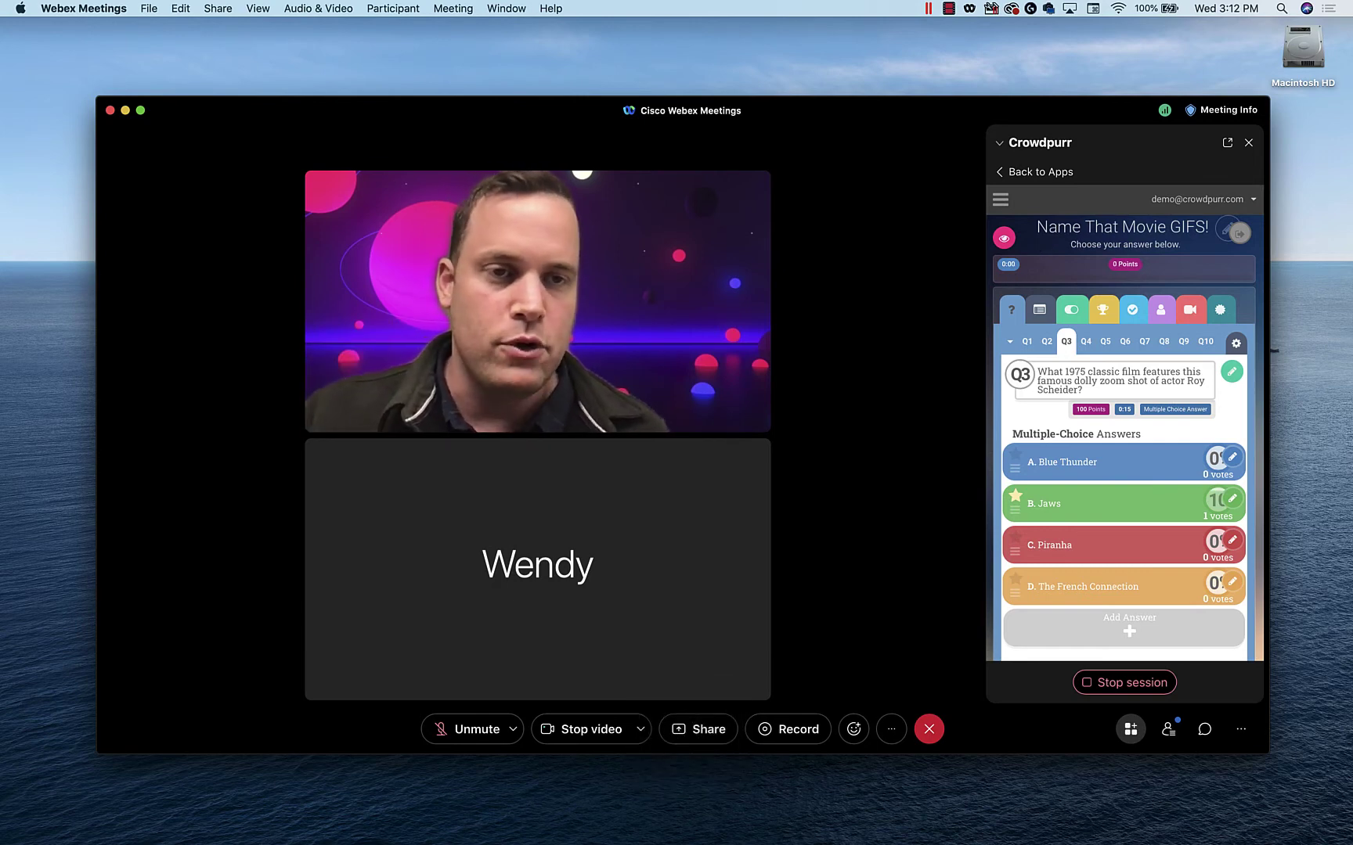
pyautogui.press('c')
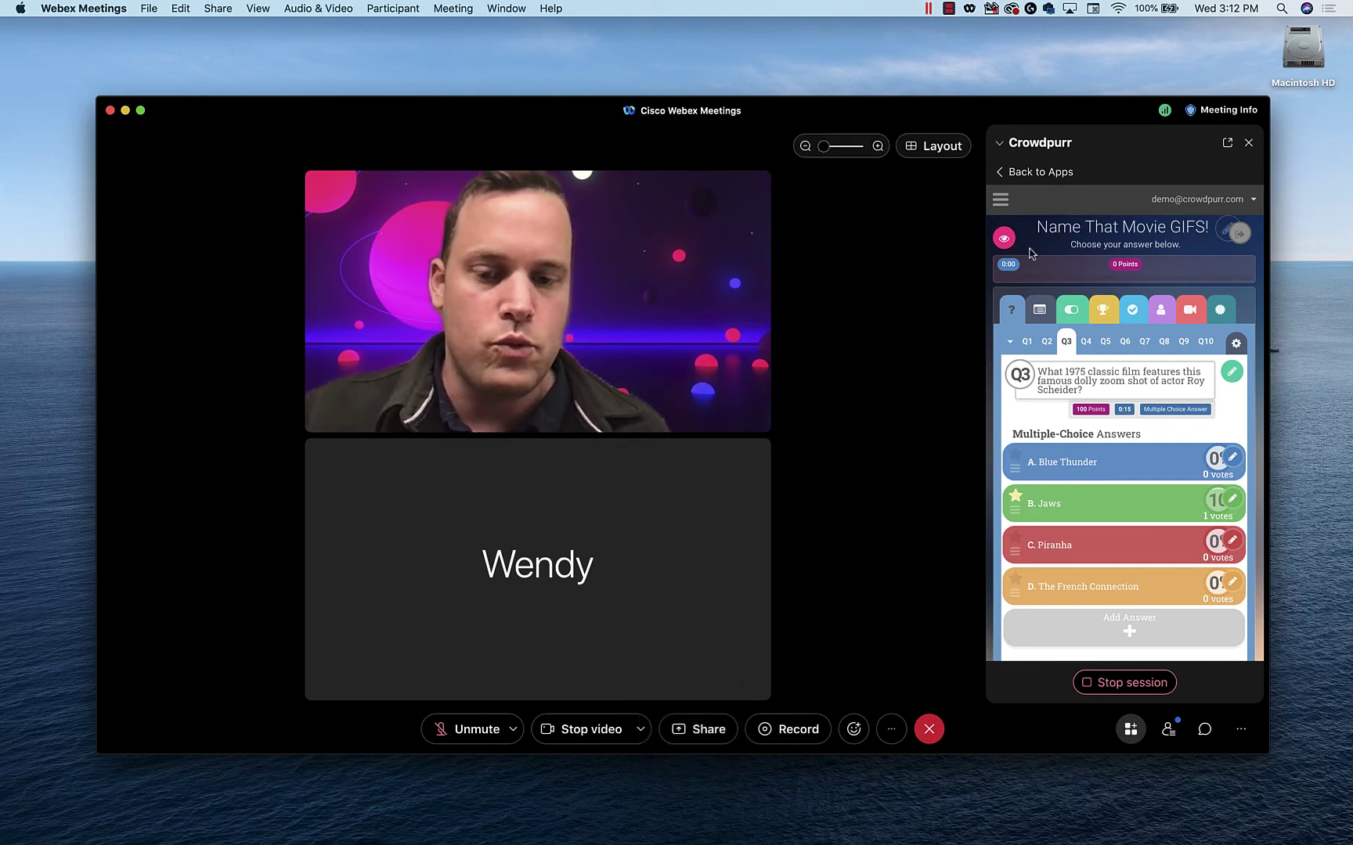
pyautogui.press('r')
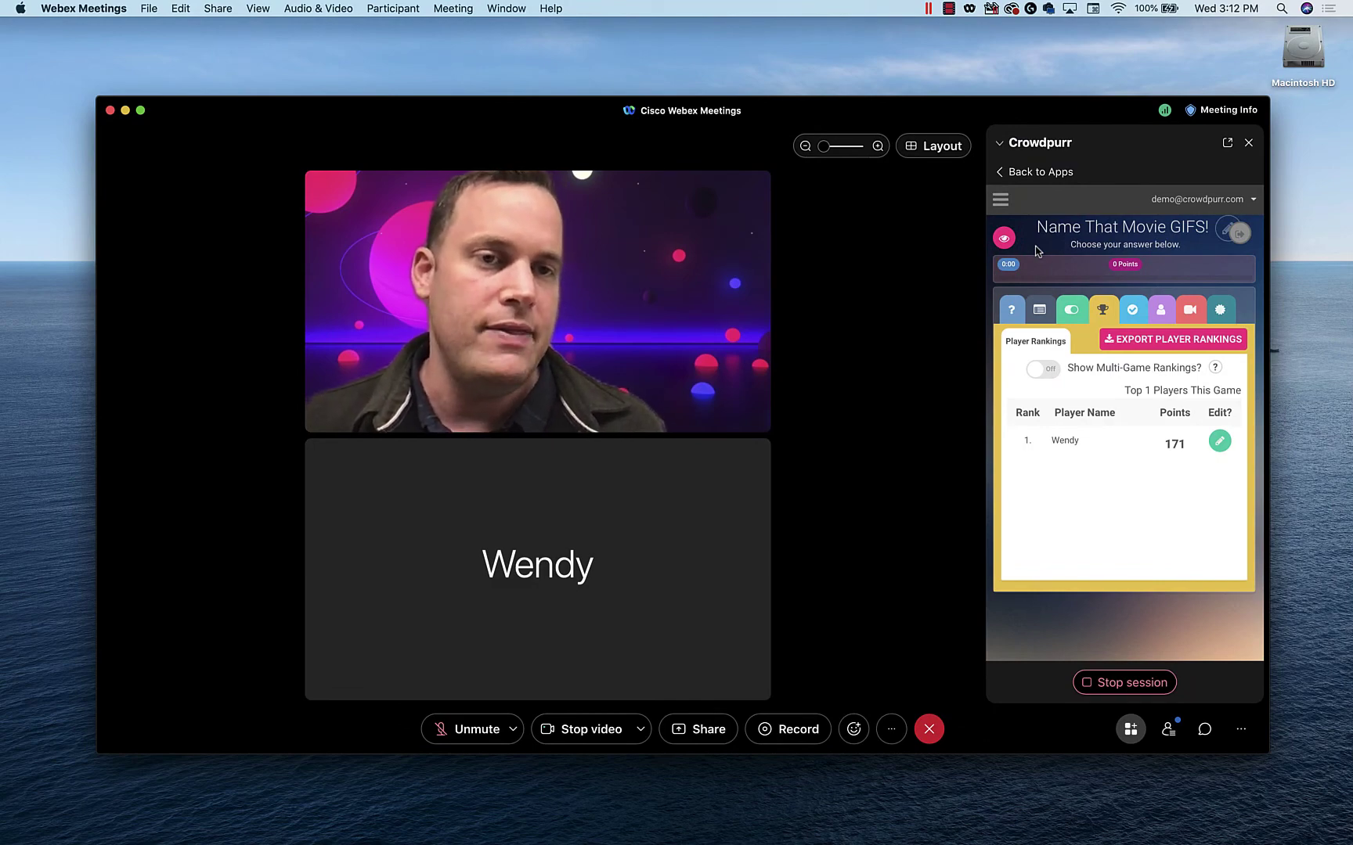
# - Advance the Name That Movie GIFS! trivia to its final question and finish the game
pyautogui.press('Right')
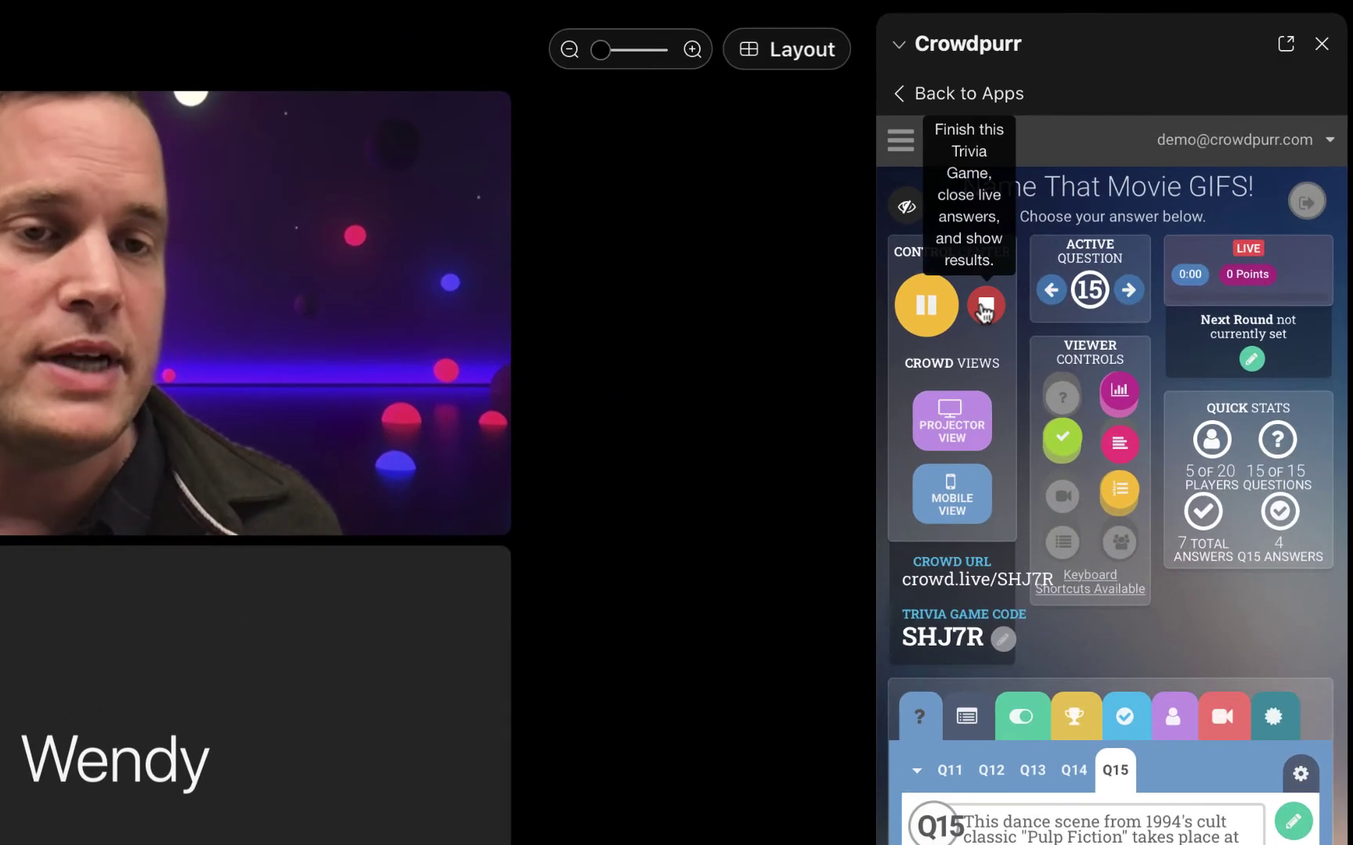
pyautogui.click(1051, 296)
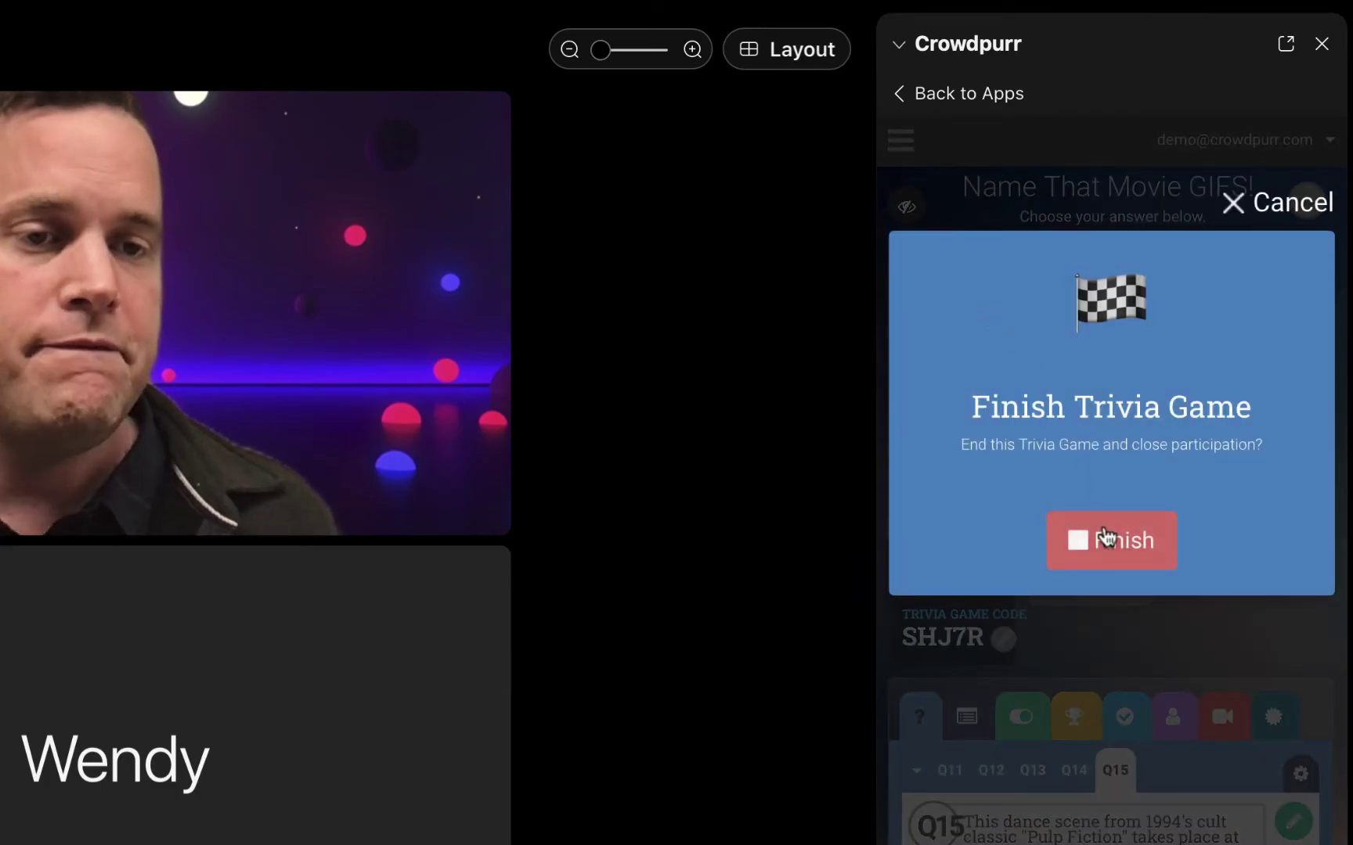
pyautogui.click(1104, 538)
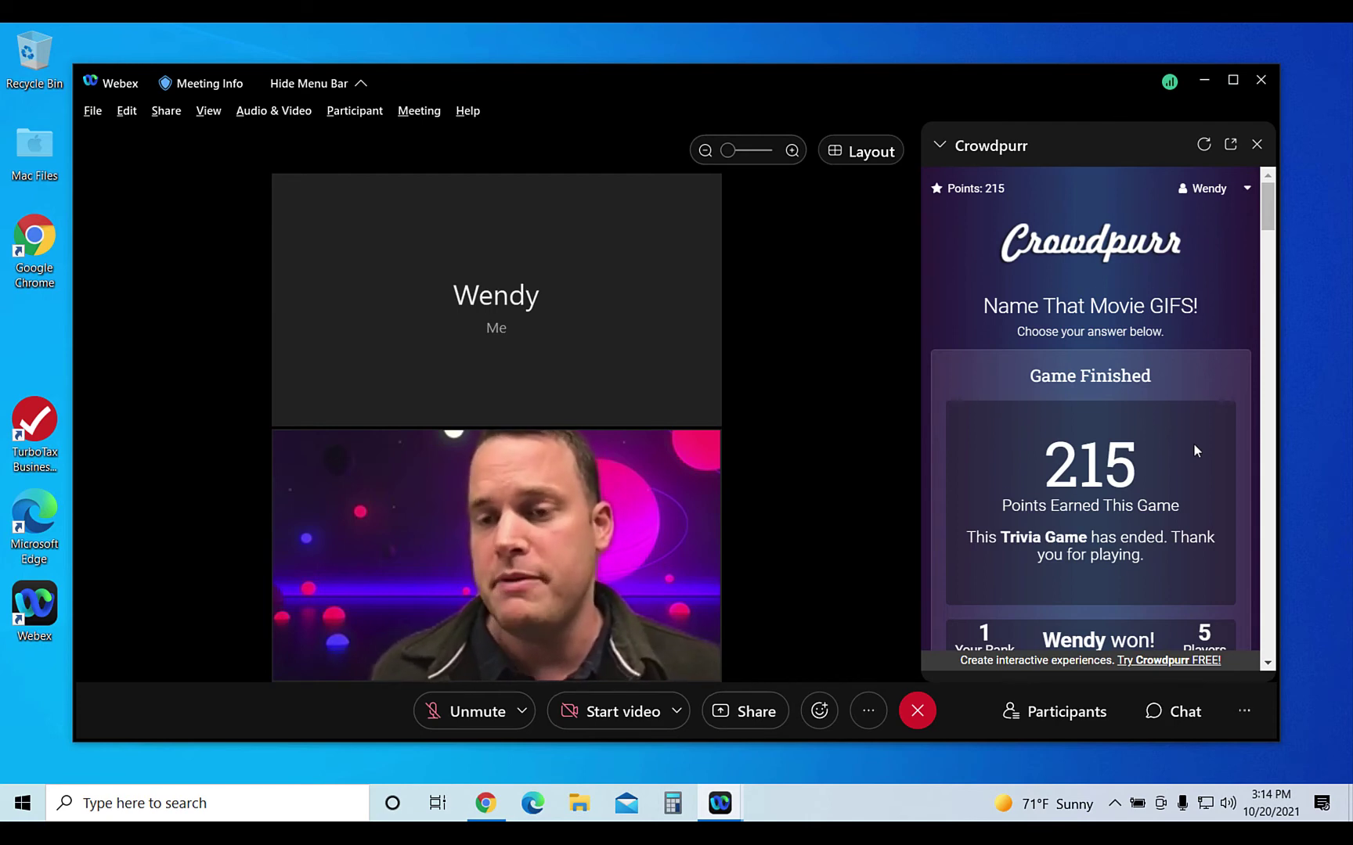
# - Scroll through the Game Finished results and the winning player rankings
pyautogui.scroll(-2, 1193, 443)
pyautogui.scroll(-3, 1193, 443)
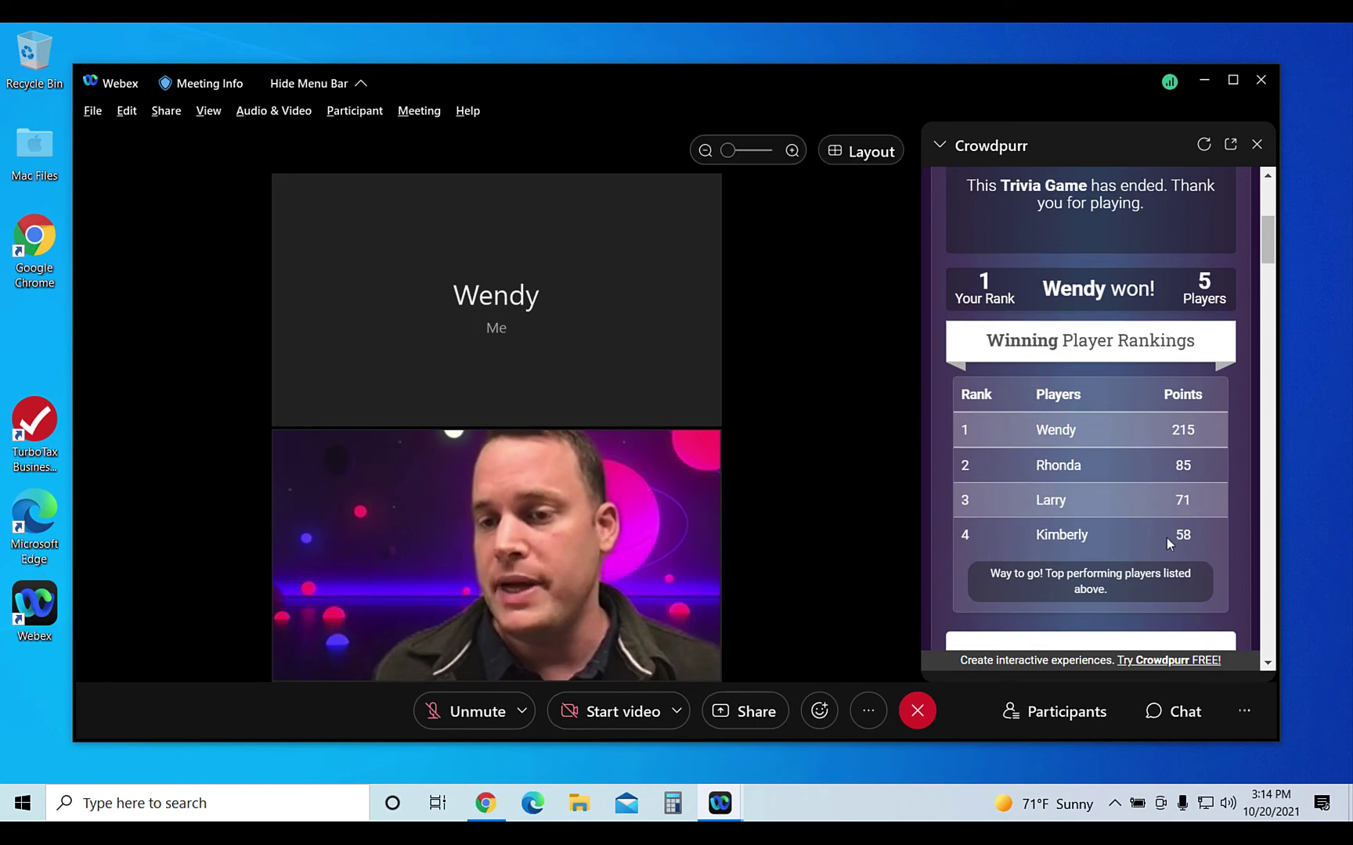
pyautogui.scroll(-1, 1174, 582)
pyautogui.scroll(1, 1174, 580)
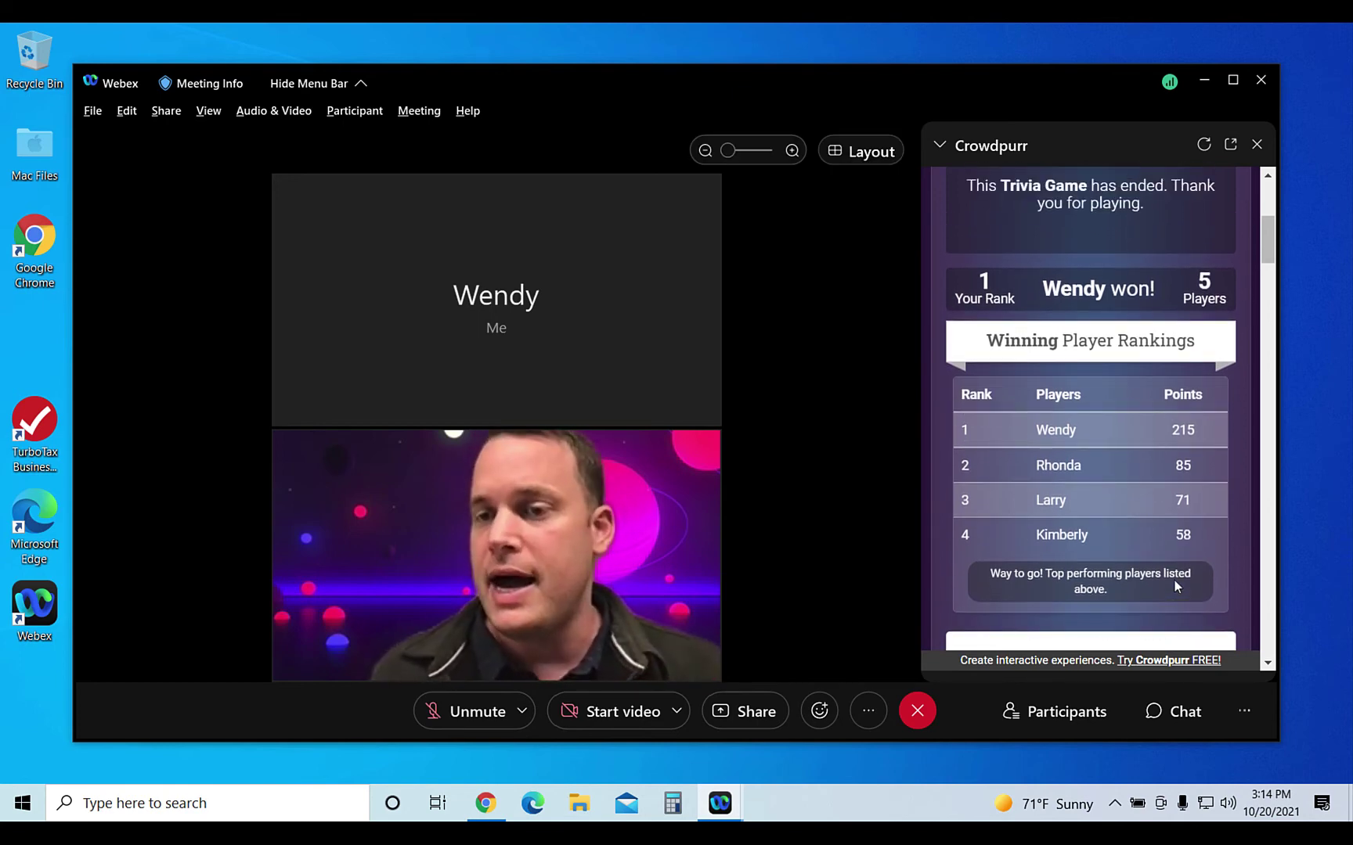
pyautogui.scroll(-1, 1174, 580)
pyautogui.scroll(1, 1174, 580)
pyautogui.scroll(-2, 1174, 580)
pyautogui.scroll(-7, 1174, 582)
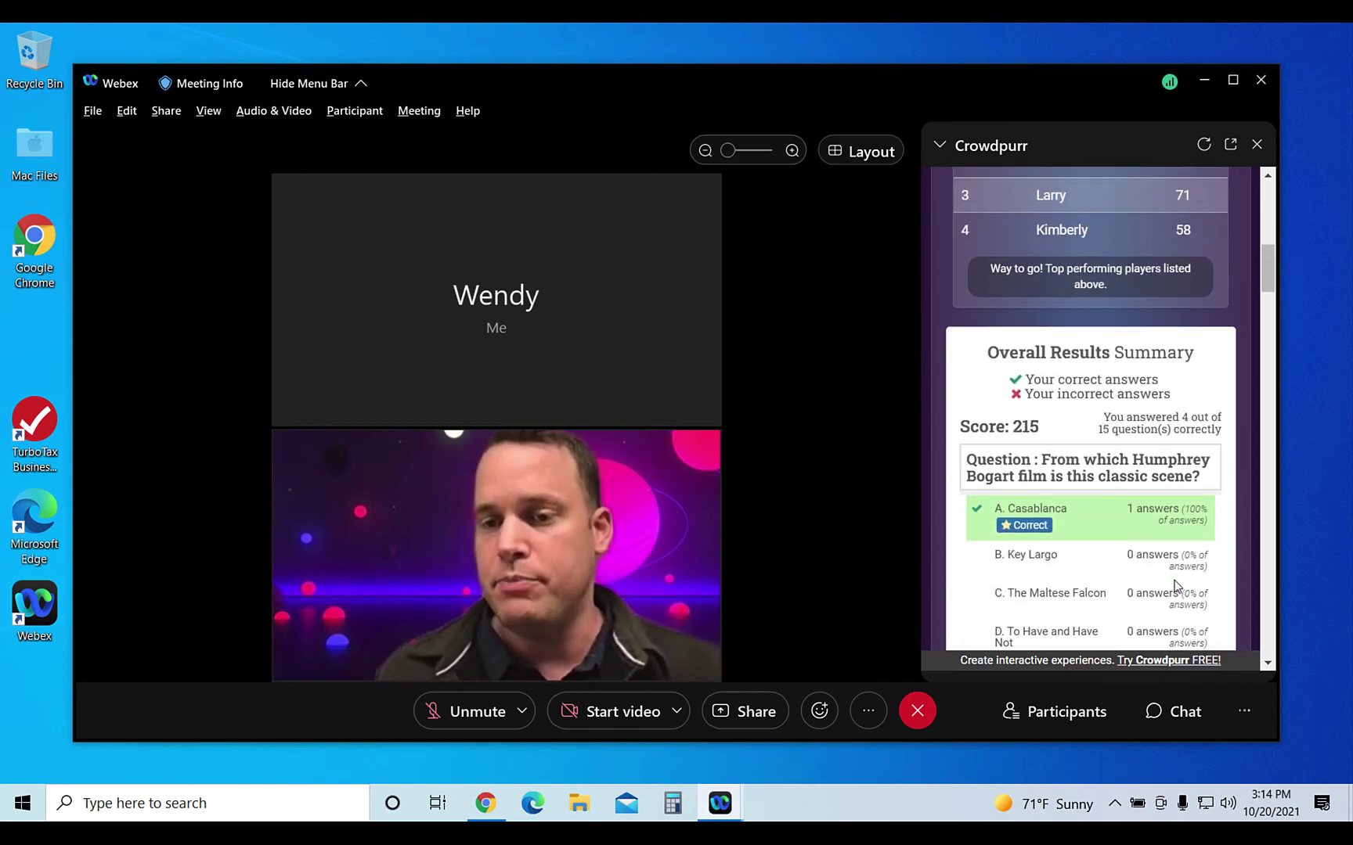
pyautogui.scroll(7, 1174, 585)
pyautogui.scroll(5, 1174, 585)
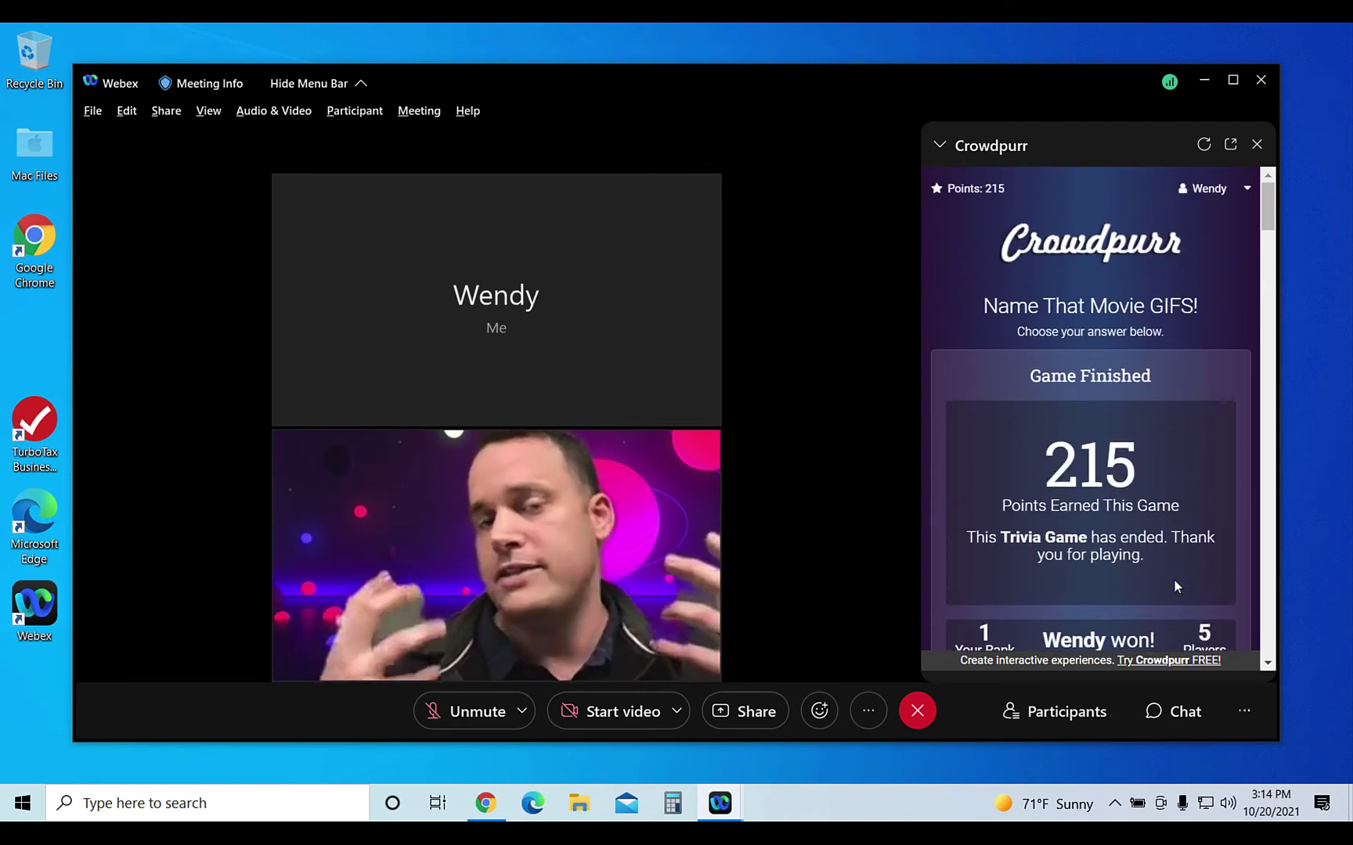
# - Stop the Crowdpurr app session and confirm with Yes to close the panel
pyautogui.scroll(-1, 1174, 584)
pyautogui.scroll(-1, 1174, 583)
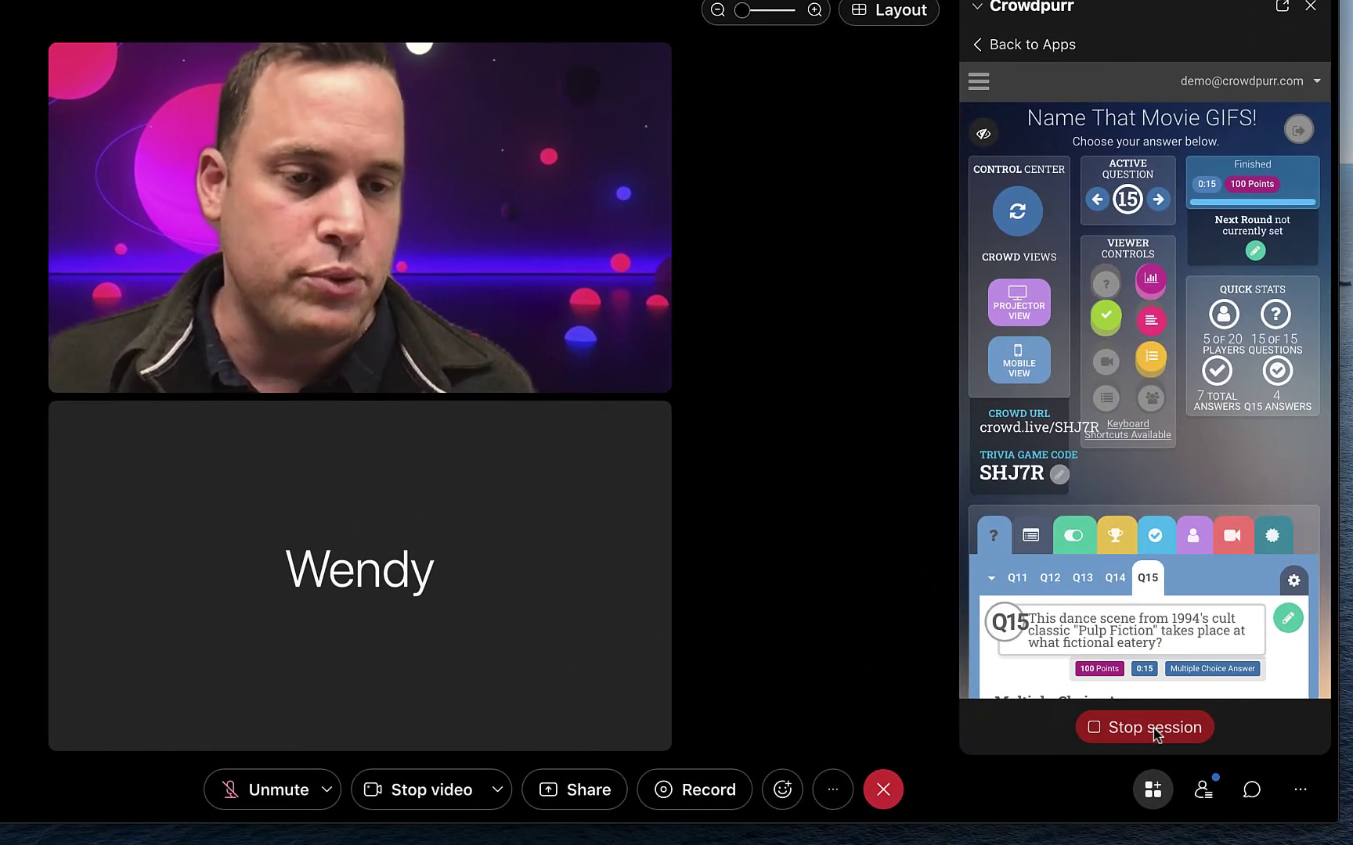
pyautogui.click(1131, 682)
pyautogui.click(715, 204)
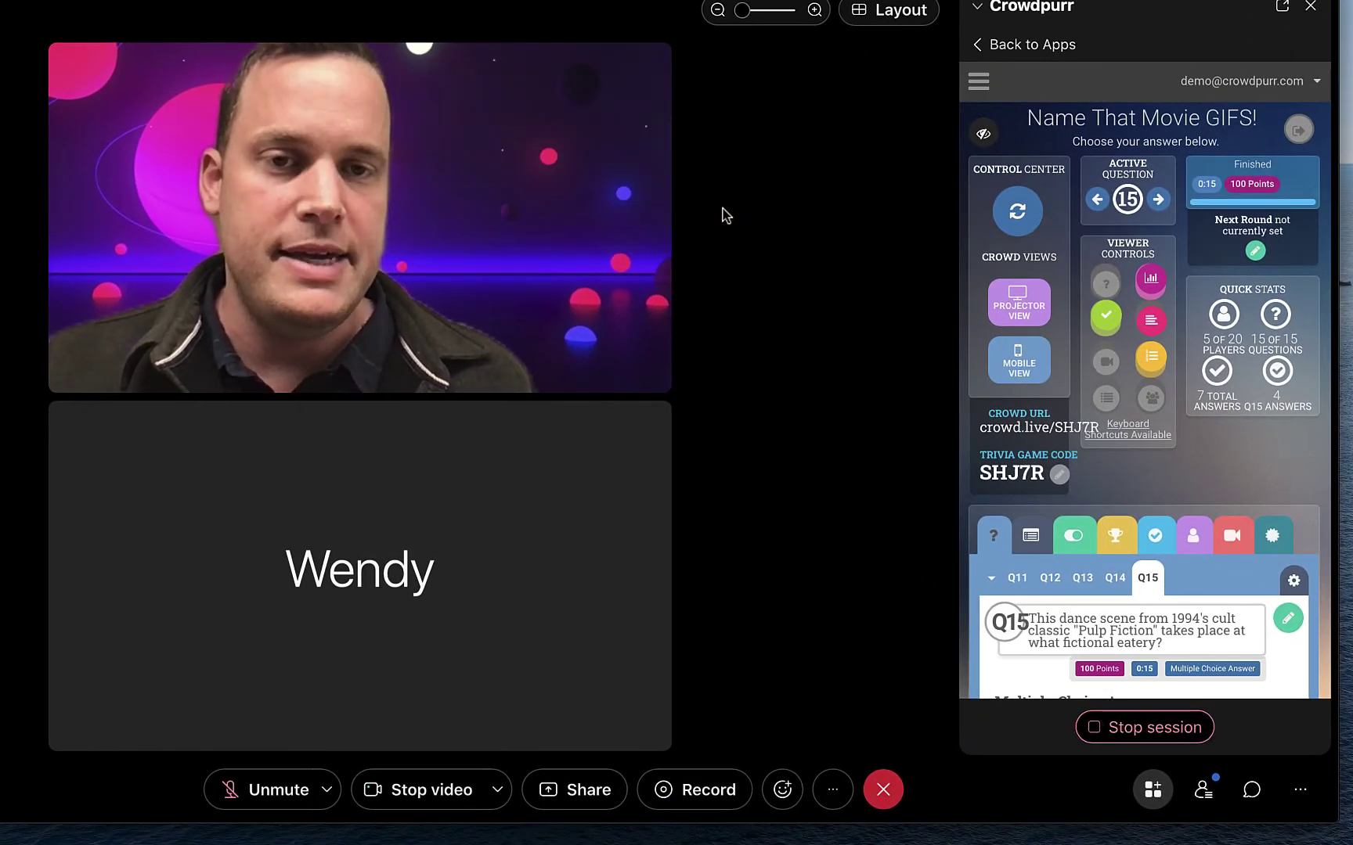